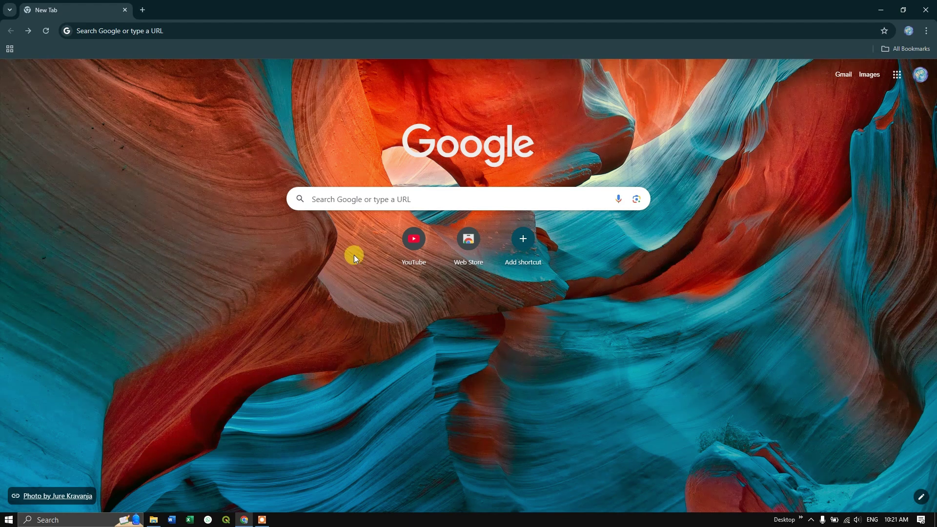
Search Google for 'Copernicus Data Space Ecosystem'.
left_click(367, 195)
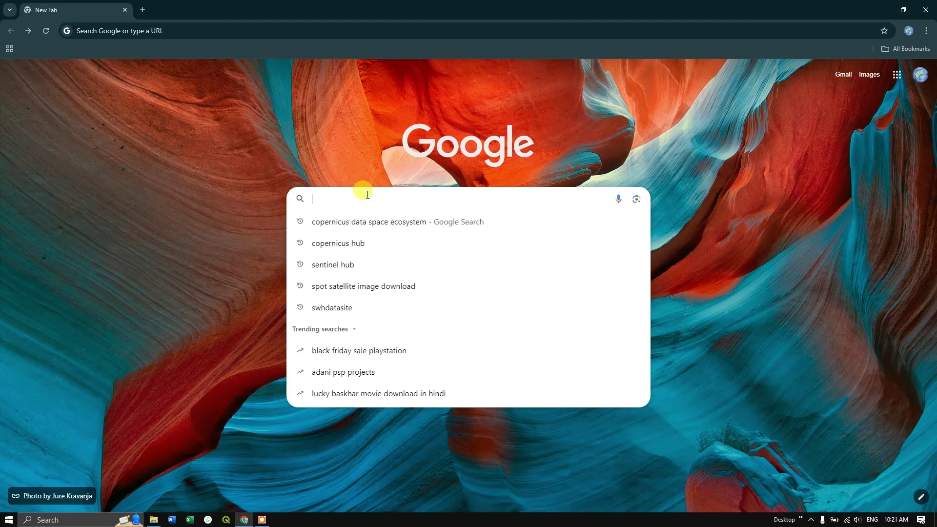
type("Copernicus Data Space Ecosystem")
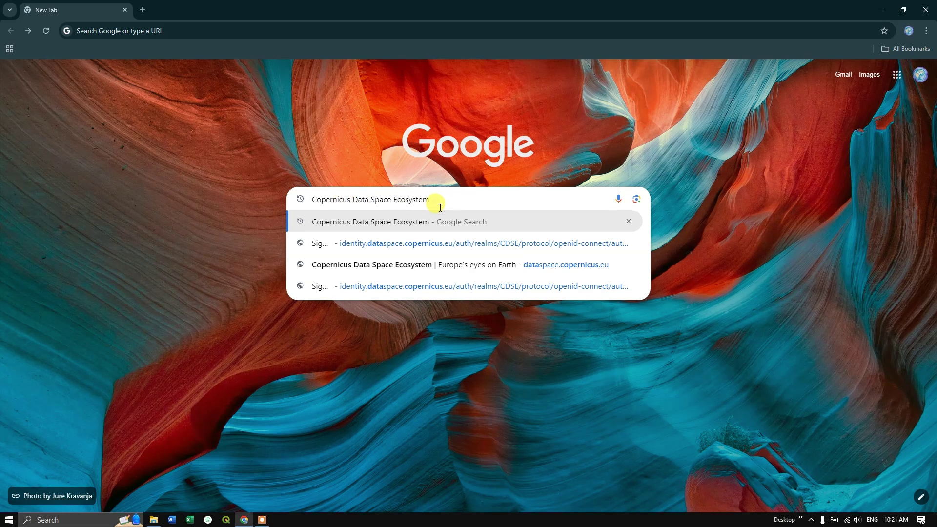
key("Return")
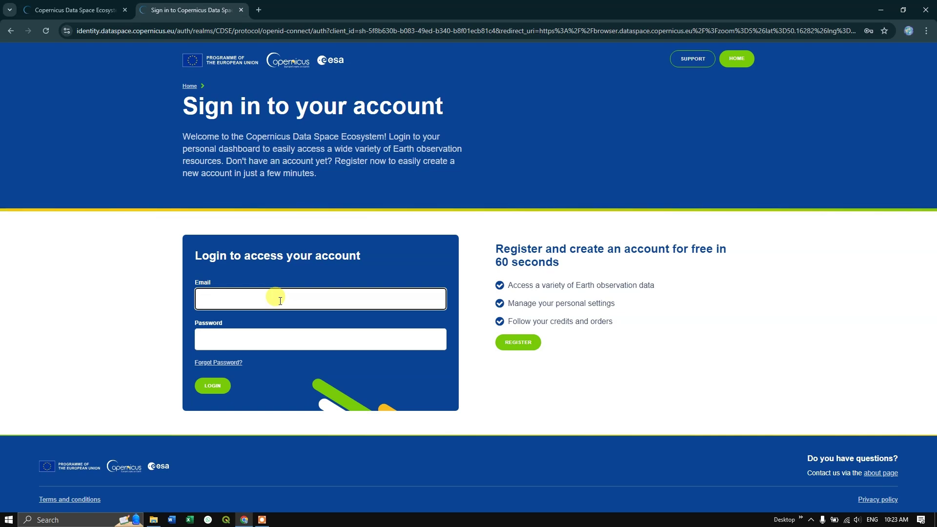
Log in to Copernicus Data Space Ecosystem with the saved Chrome account, confirming with the Windows PIN.
left_click(280, 301)
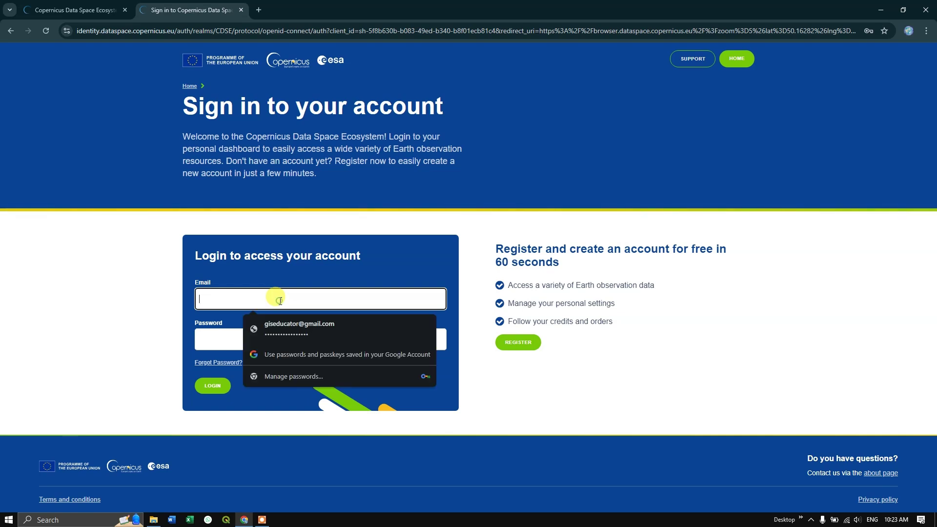
left_click(272, 332)
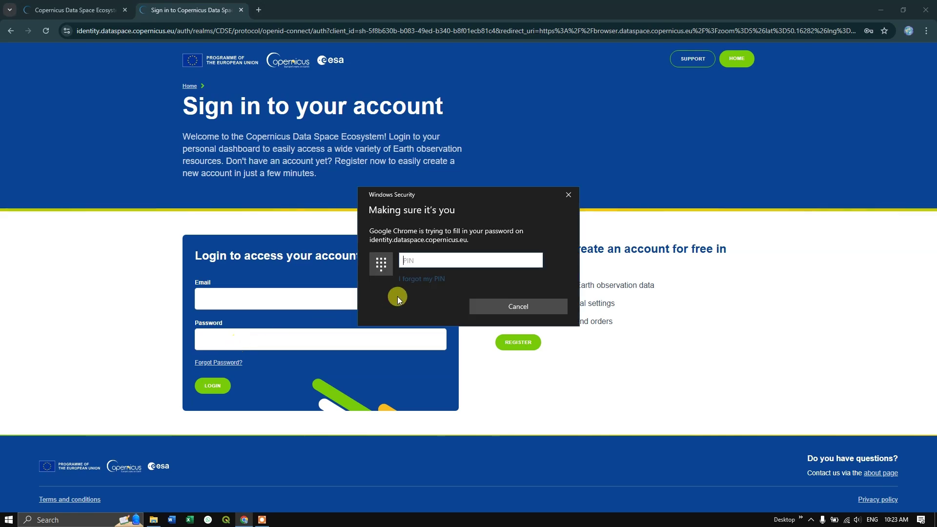
left_click(213, 386)
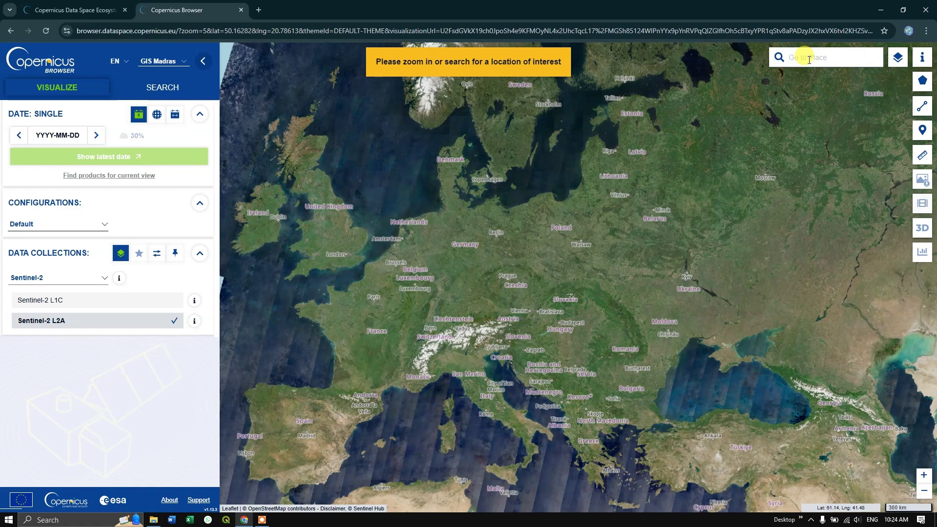
Search the map for 'Vijayawada, India', then pan and zoom toward the Andhra Pradesh coast.
type("ijayawada")
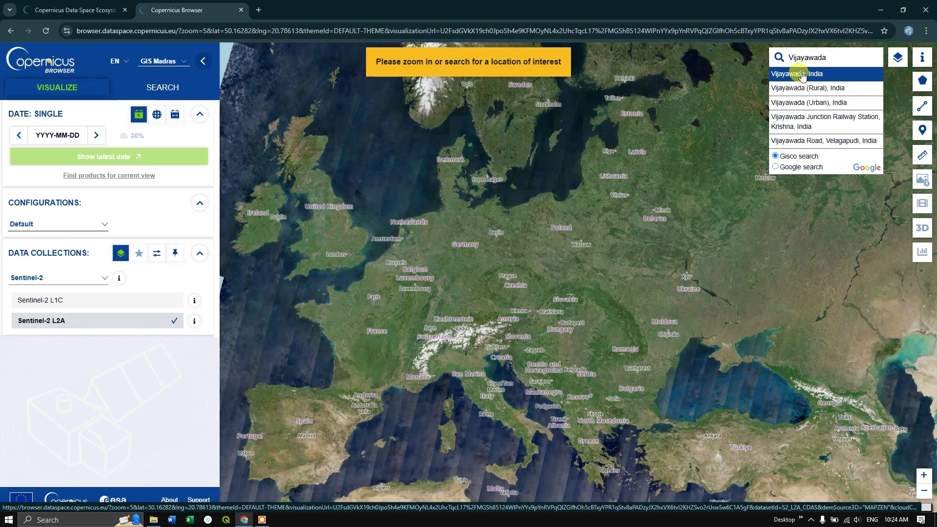
left_click(802, 75)
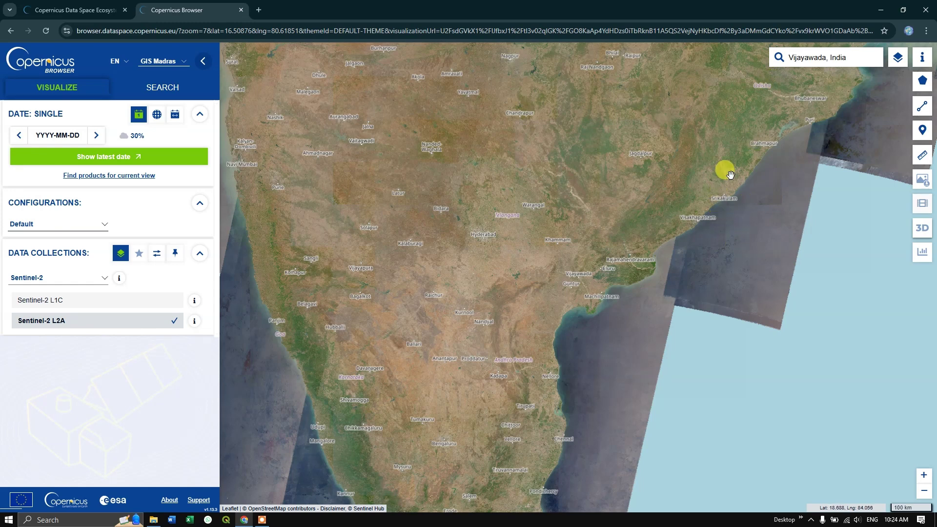
left_click_drag(730, 175, 669, 224)
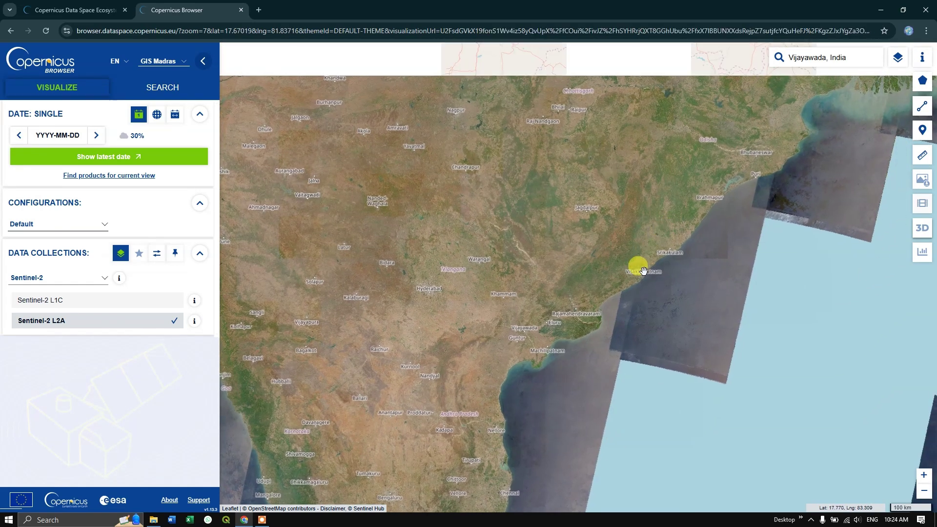
scroll(648, 270, "up", 1)
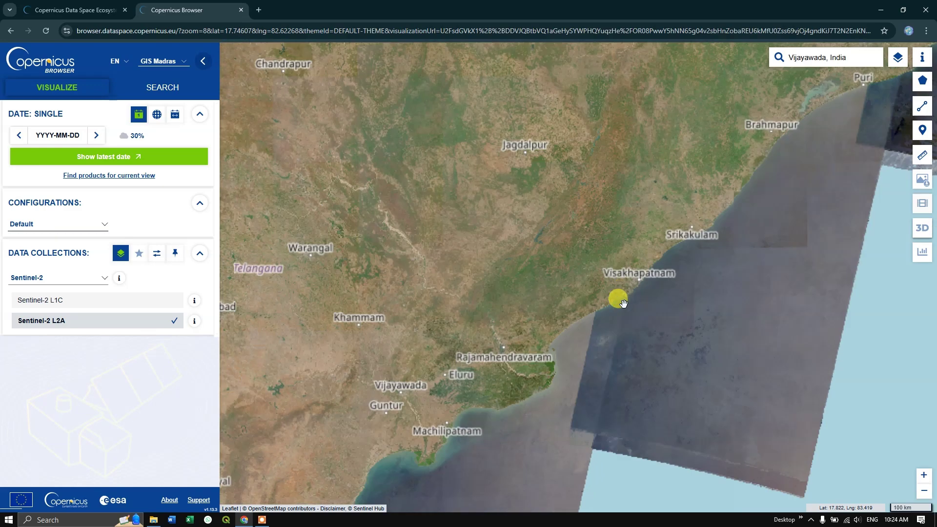
scroll(624, 304, "up", 2)
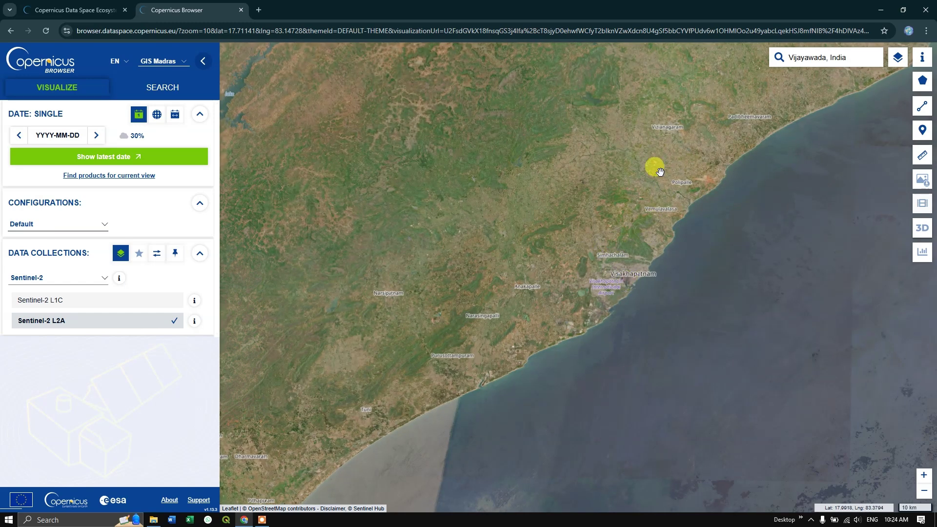
Check Vijayawada's position on Google Maps and recenter the Sentinel-2 map on Vijayawada.
left_click(283, 7)
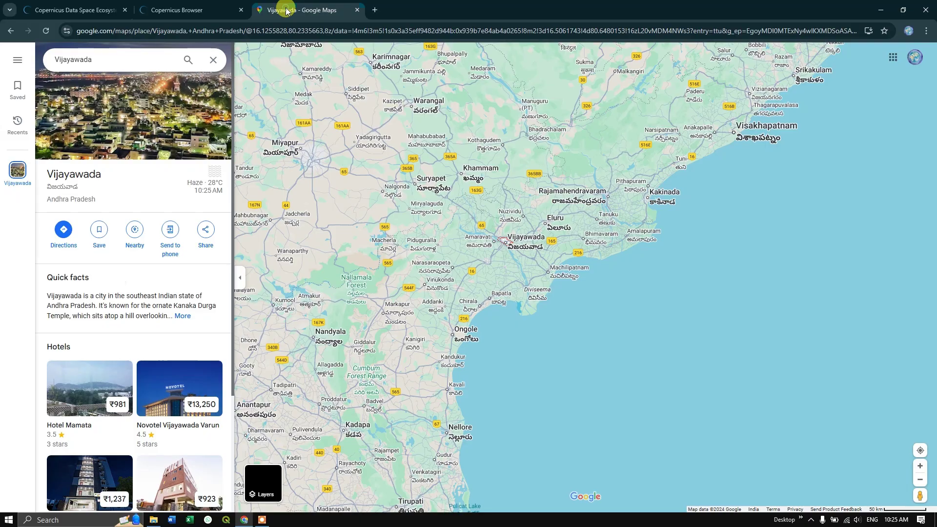
left_click_drag(629, 195, 586, 261)
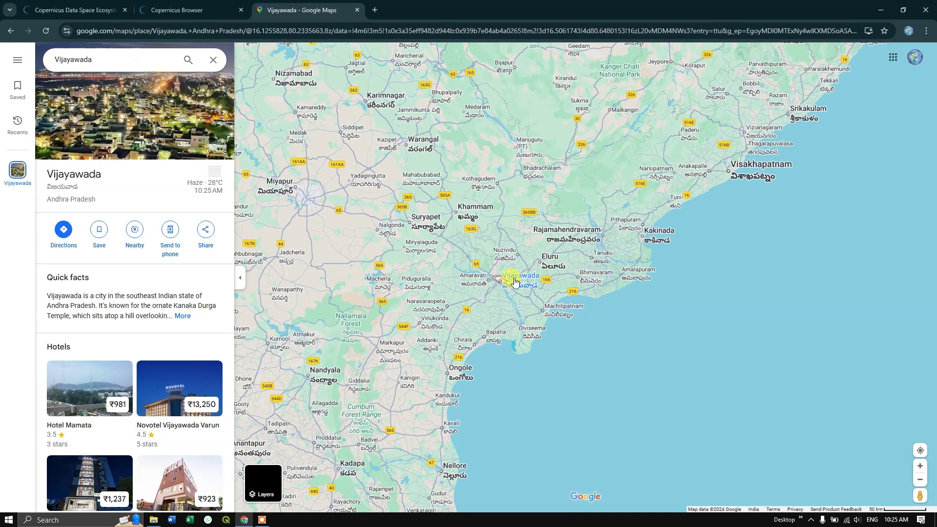
left_click(176, 10)
scroll(546, 239, "down", 2)
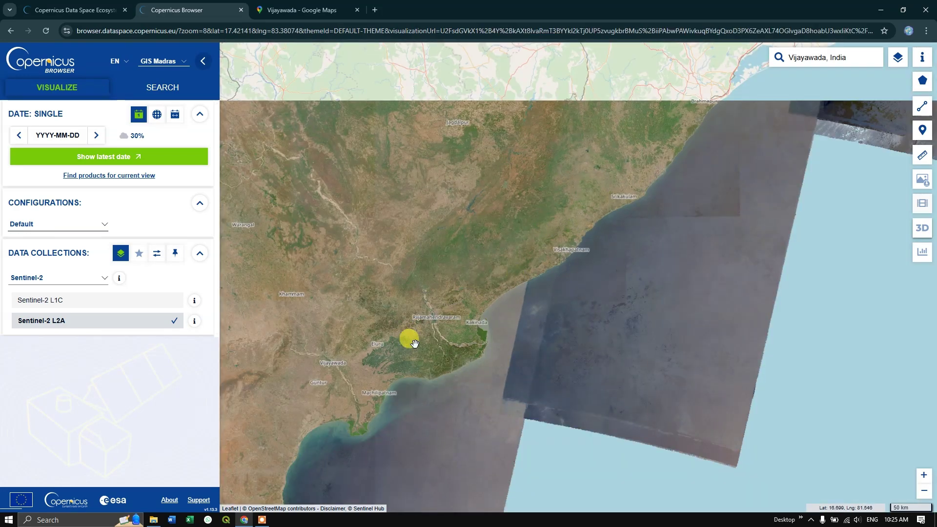
scroll(404, 274, "up", 3)
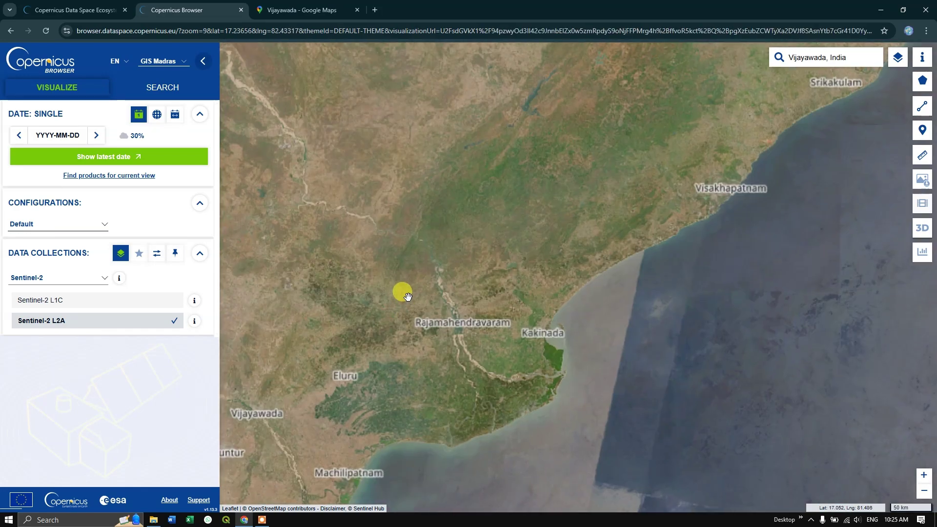
left_click(292, 5)
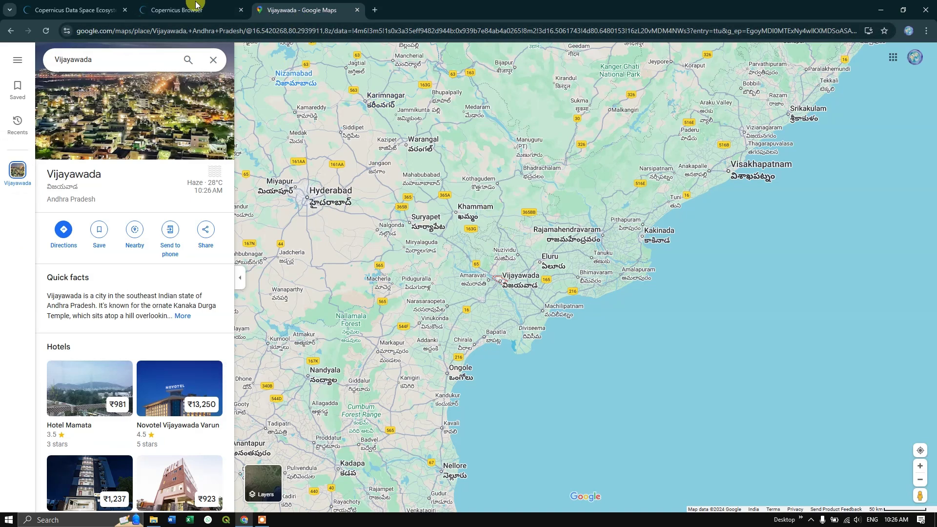
left_click(229, 9)
scroll(477, 223, "down", 2)
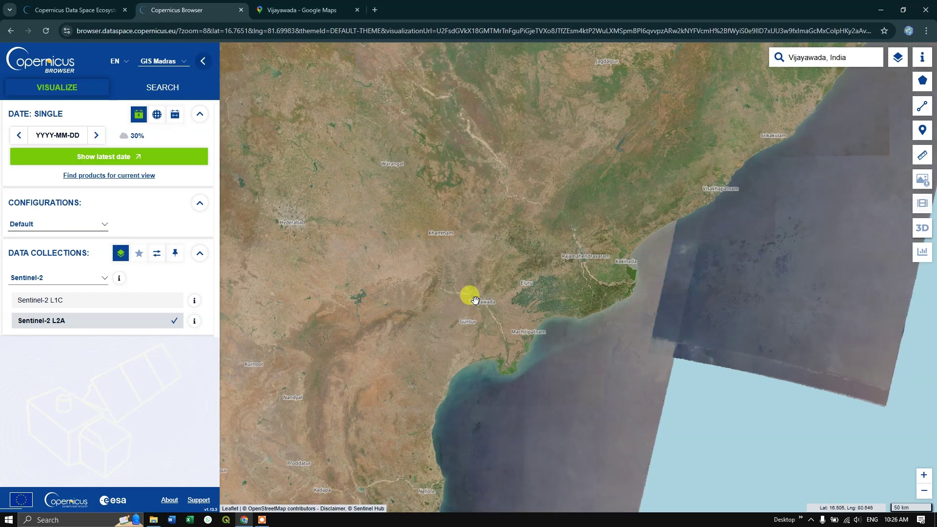
Frame the map on Vijayawada and the Krishna river, closing the AOI file upload without uploading.
scroll(475, 300, "up", 3)
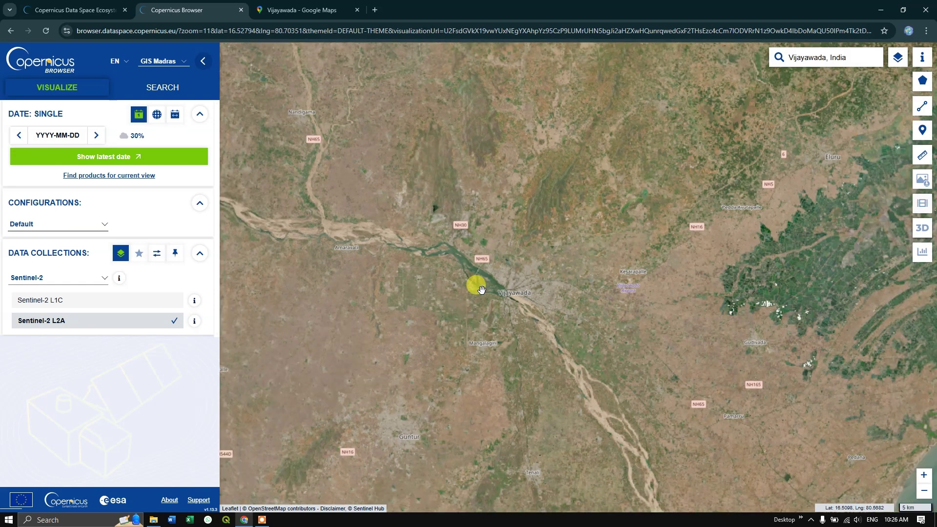
scroll(482, 290, "down", 1)
mouse_move(924, 83)
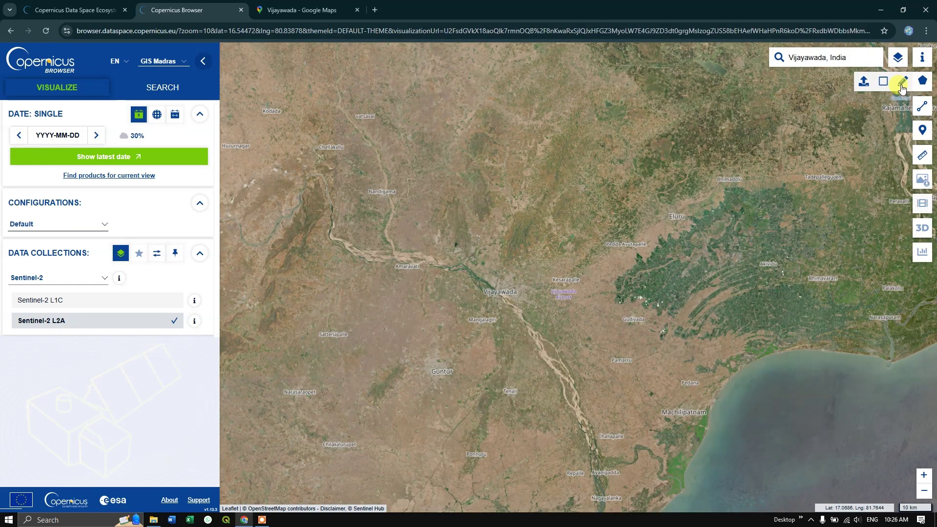
left_click(865, 83)
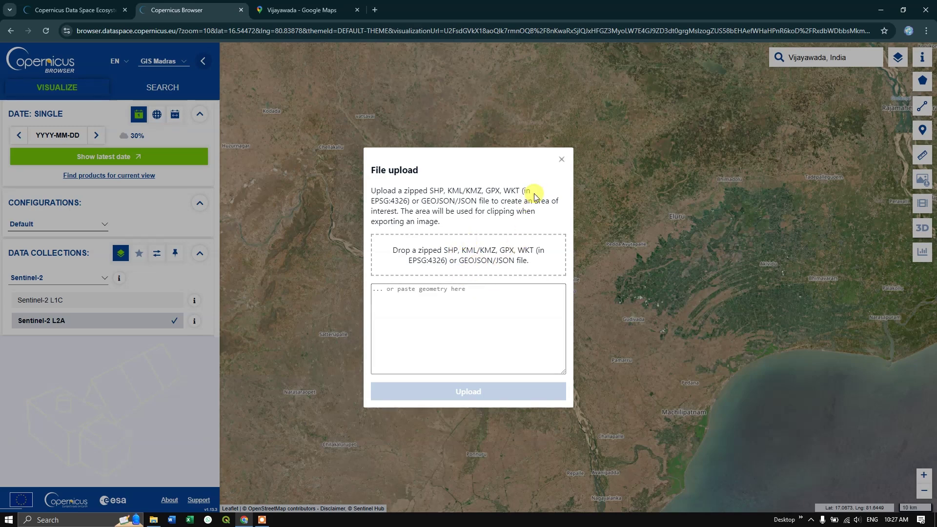
left_click(561, 160)
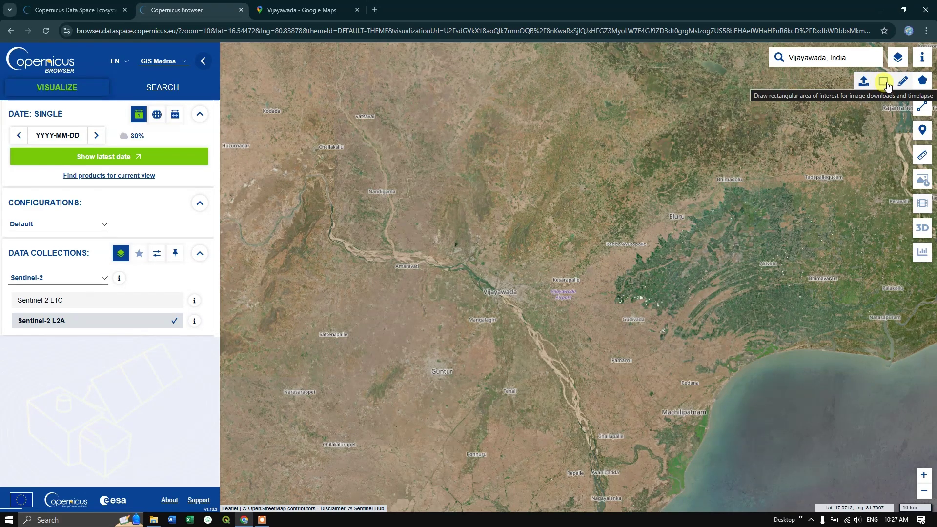
Draw a rectangular area of interest over Vijayawada and Guntur, resized to about 3385.97 km².
left_click(883, 83)
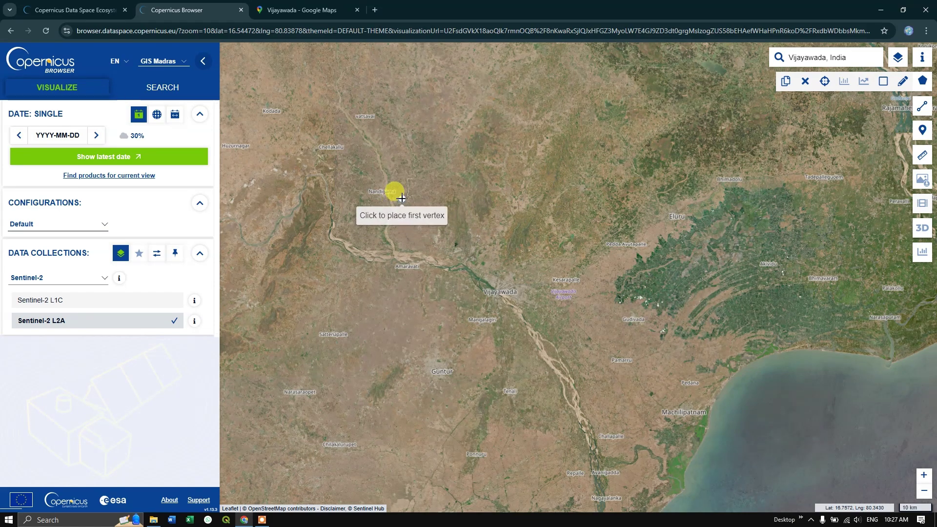
left_click(402, 198)
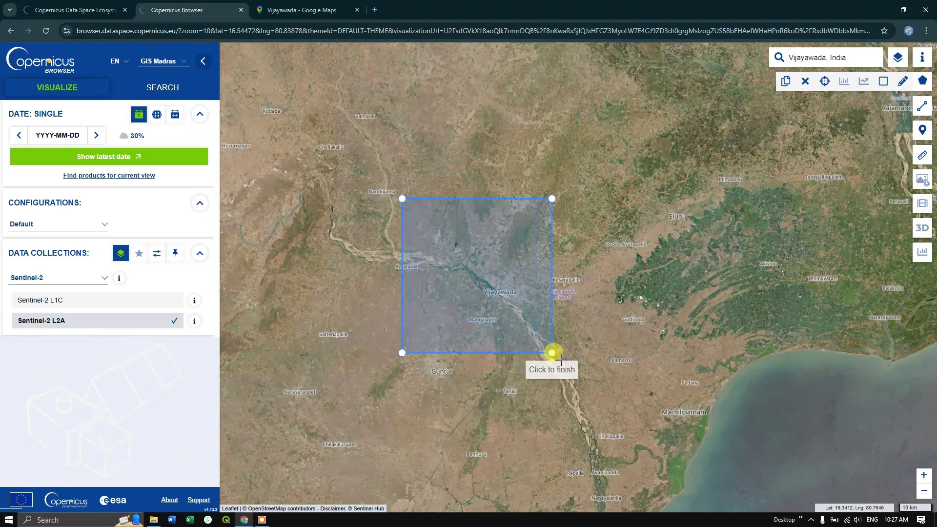
left_click(626, 390)
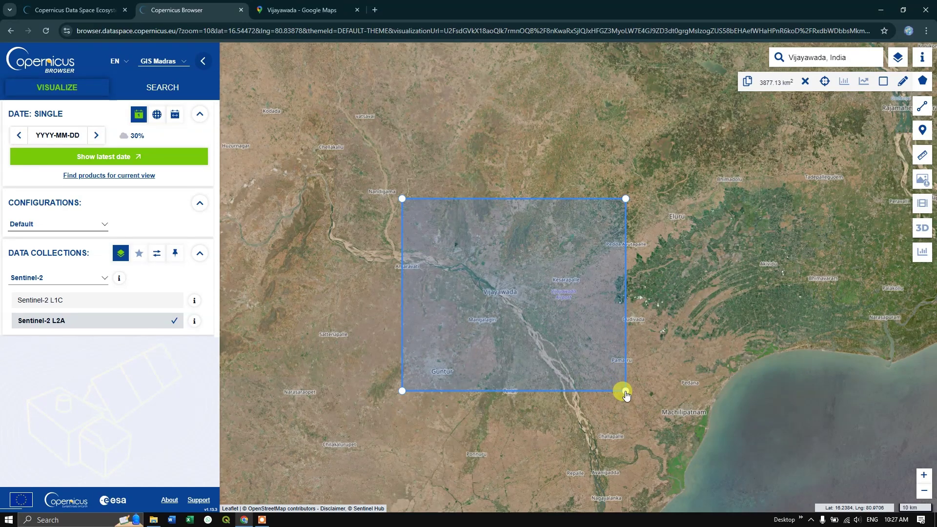
left_click_drag(626, 394, 592, 399)
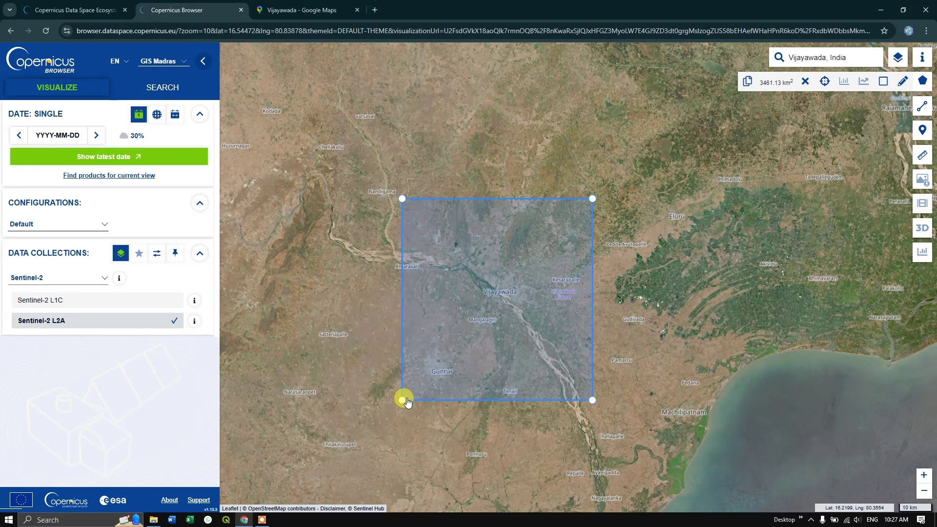
mouse_move(403, 400)
left_mouse_down()
mouse_move(404, 383)
mouse_move(394, 386)
mouse_move(400, 395)
left_mouse_up()
scroll(487, 287, "down", 1)
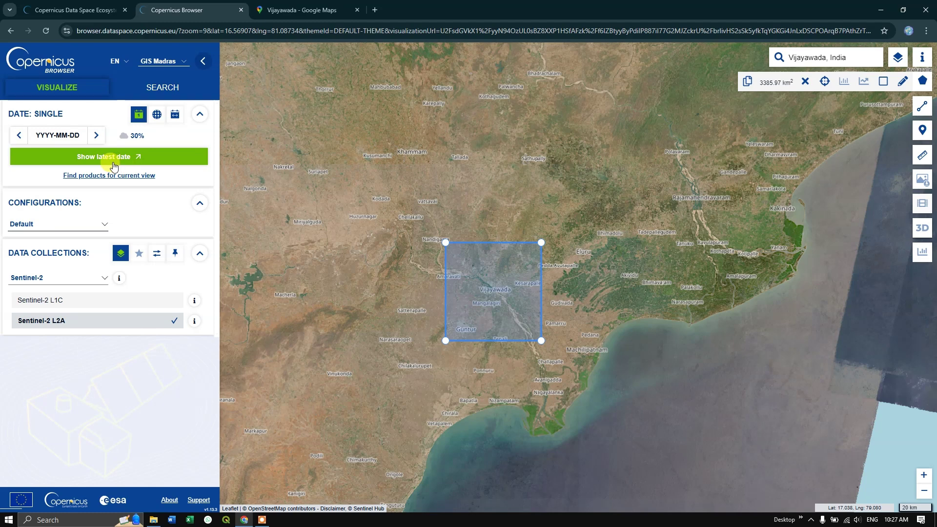
In the Search tab, select Sentinel-2 MSI with maximum cloud cover 2%.
left_click(166, 88)
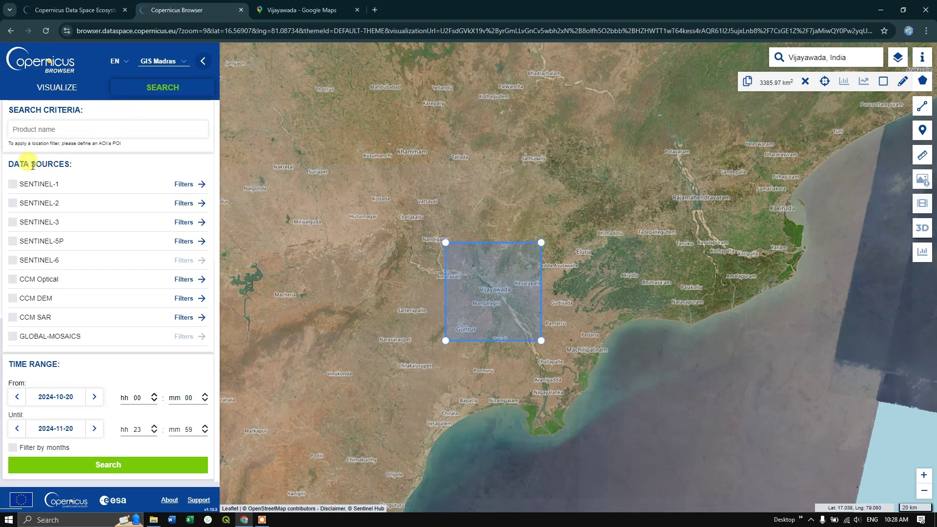
left_click(12, 204)
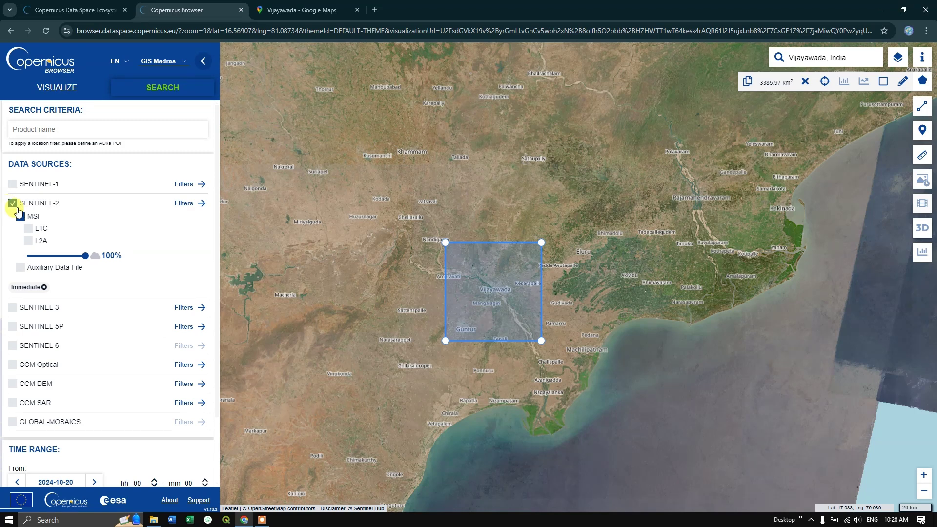
left_click_drag(78, 256, 51, 254)
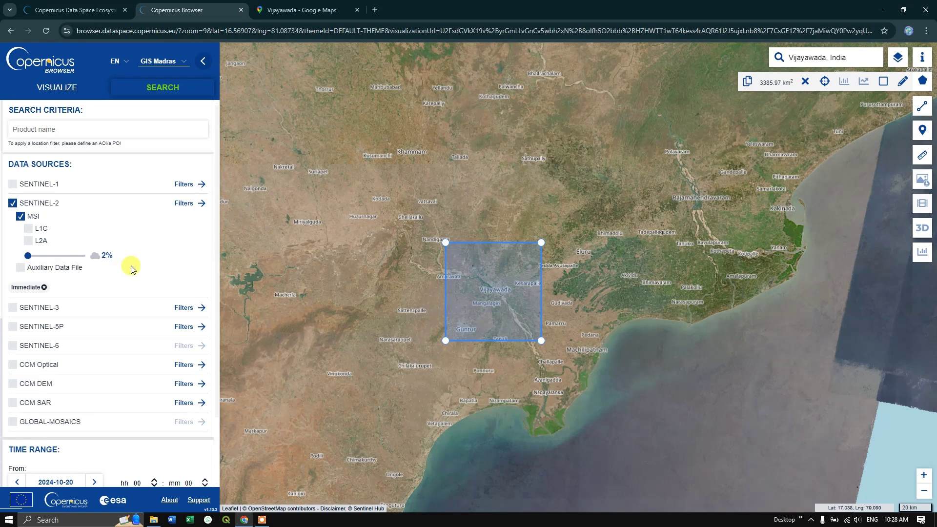
scroll(131, 268, "down", 1)
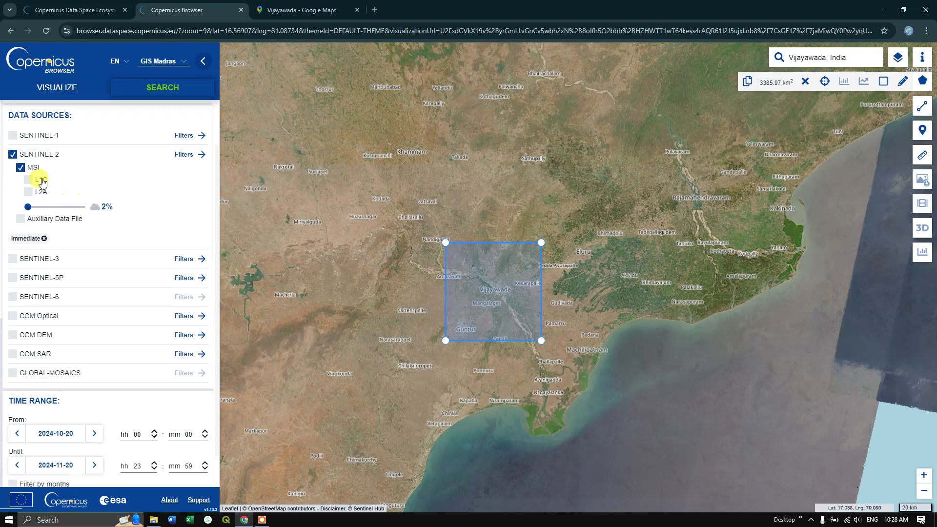
scroll(122, 254, "down", 1)
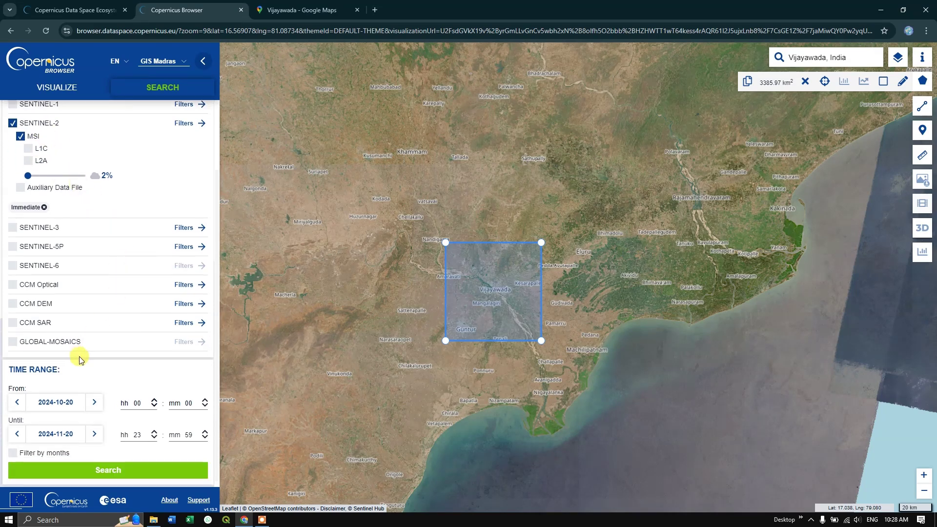
Set the search start date to 2024-03-01.
left_click(62, 408)
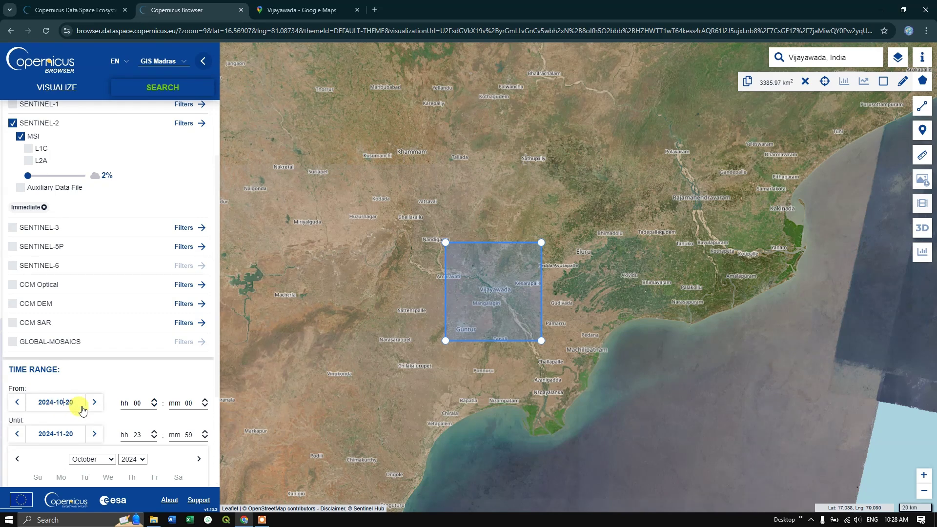
scroll(90, 402, "down", 2)
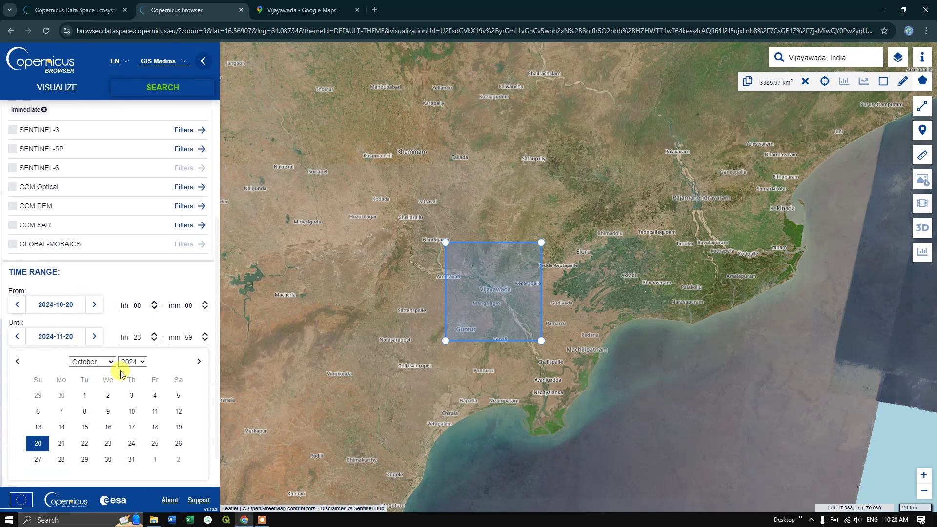
left_click(132, 362)
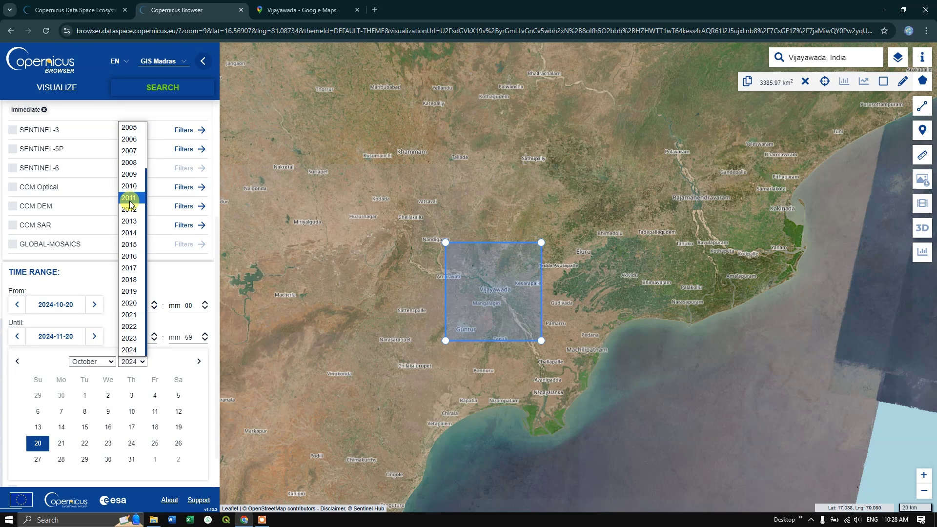
left_click(130, 280)
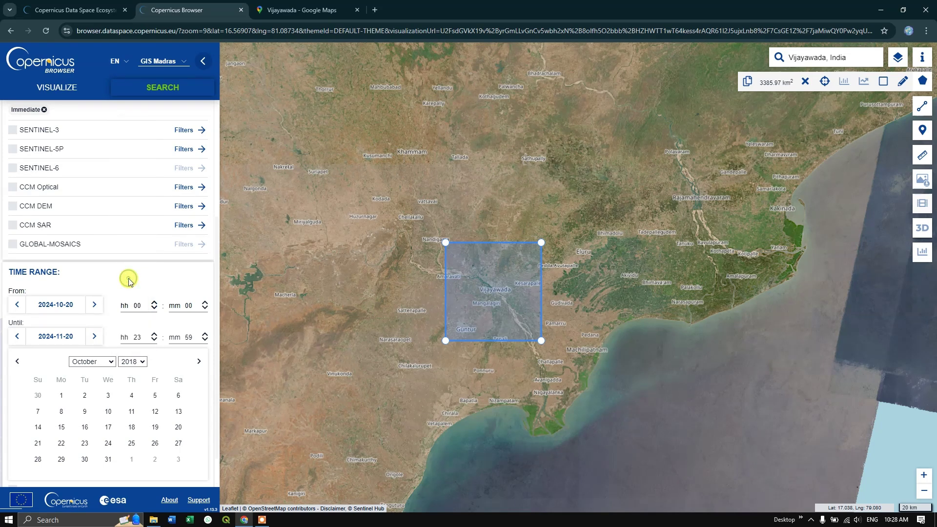
left_click(103, 363)
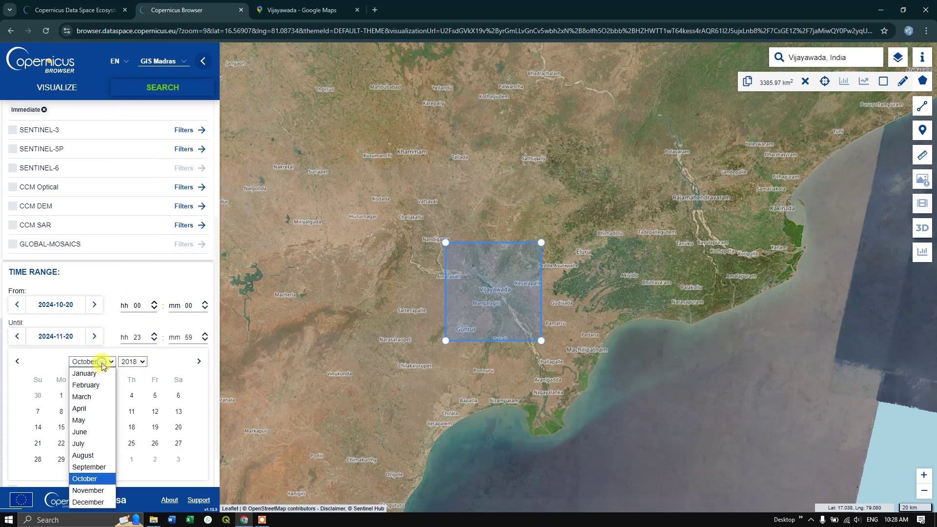
left_click(100, 396)
left_click(133, 362)
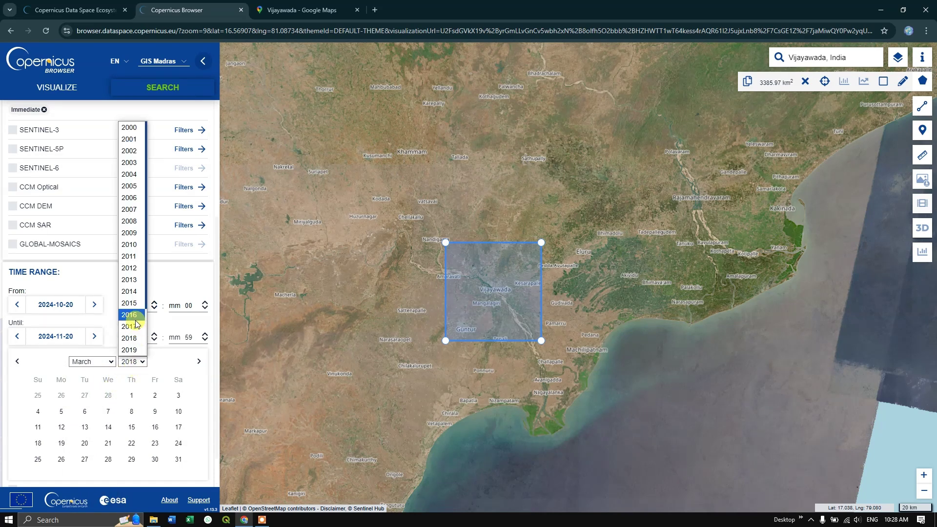
scroll(138, 325, "down", 2)
left_click(129, 350)
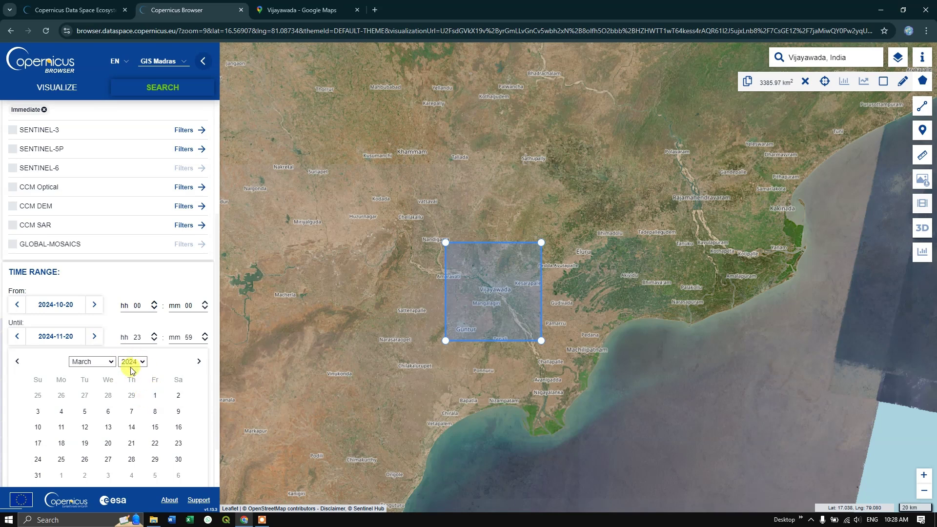
left_click(155, 395)
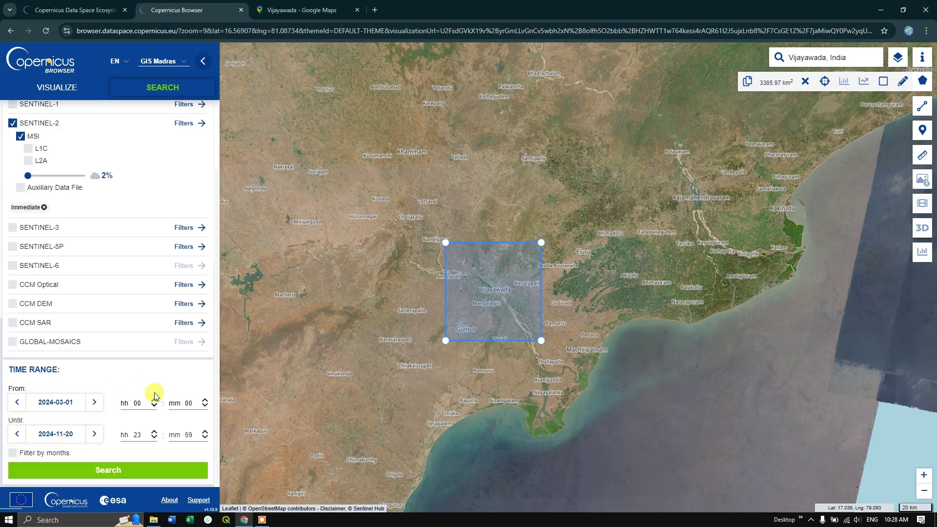
Keep 2024-11-20 as the search end date.
left_click(70, 440)
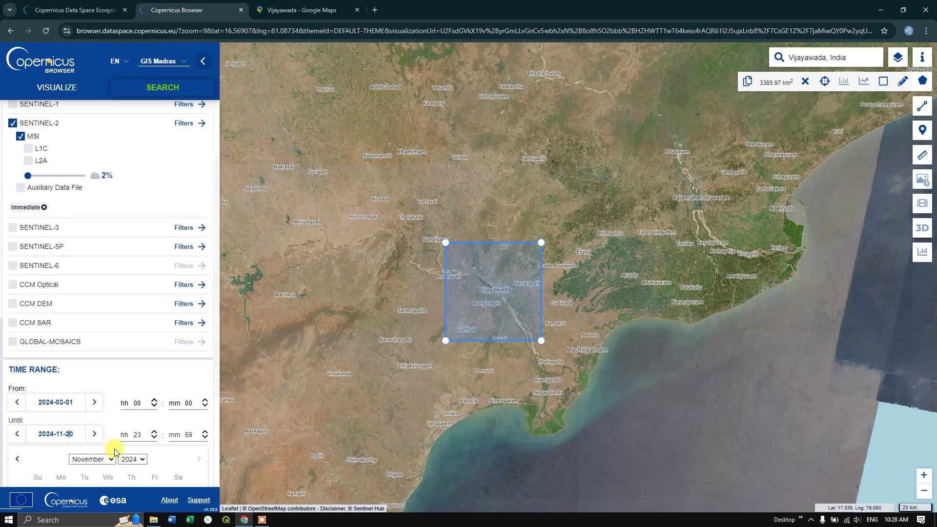
scroll(115, 452, "down", 2)
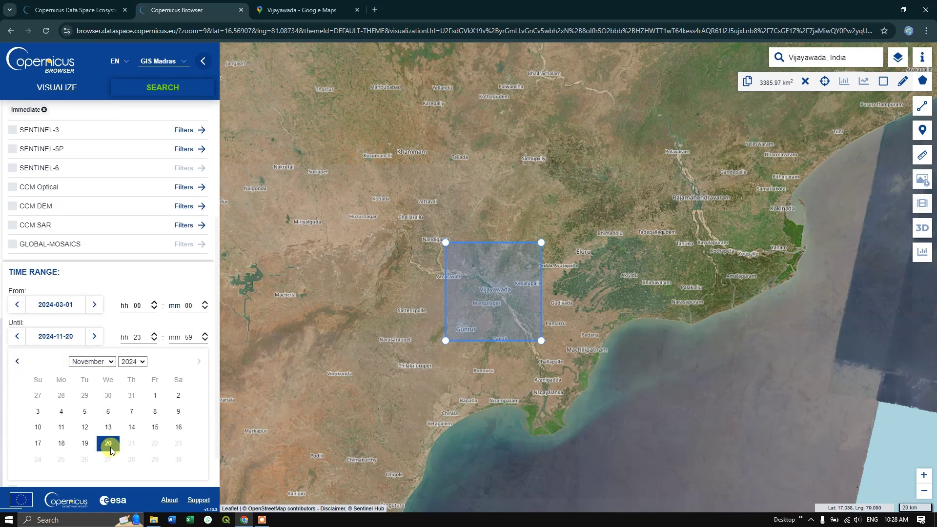
left_click(109, 445)
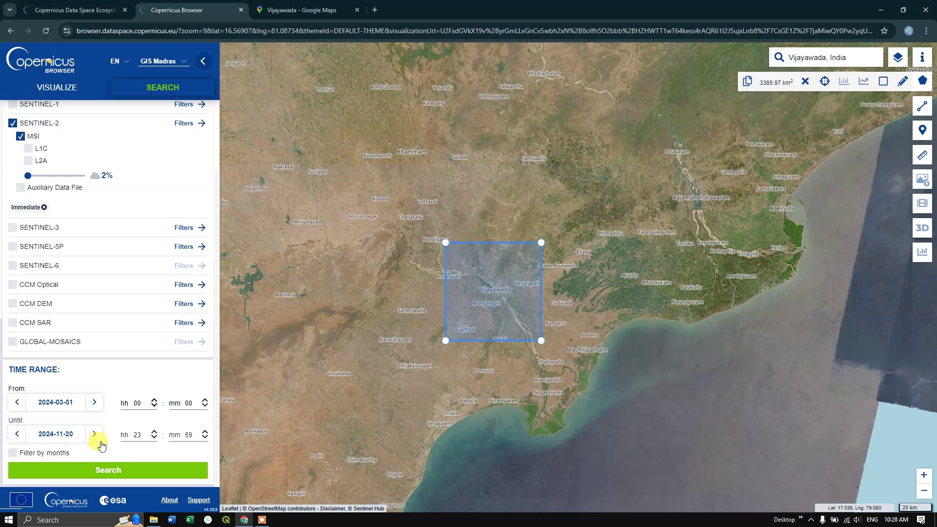
Enable month filtering without January and February and run the search, listing 53 products.
left_click(15, 458)
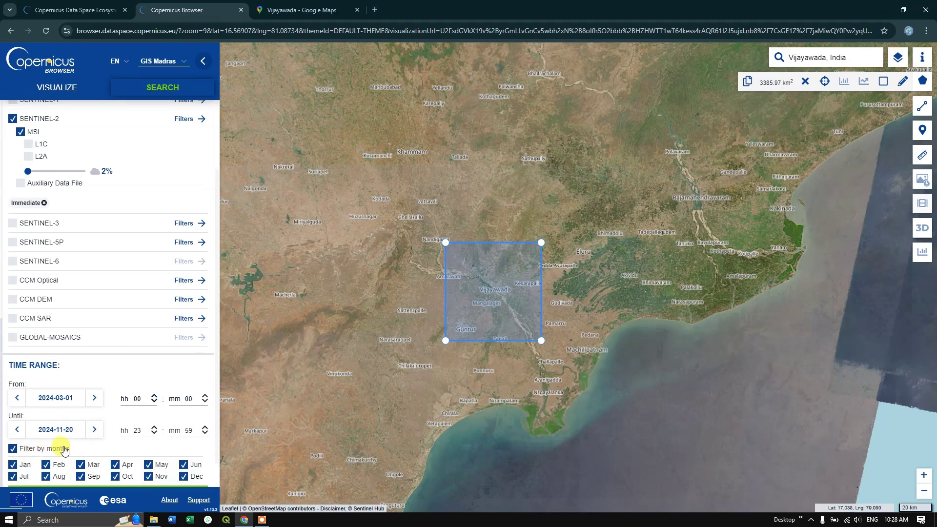
scroll(35, 446, "down", 1)
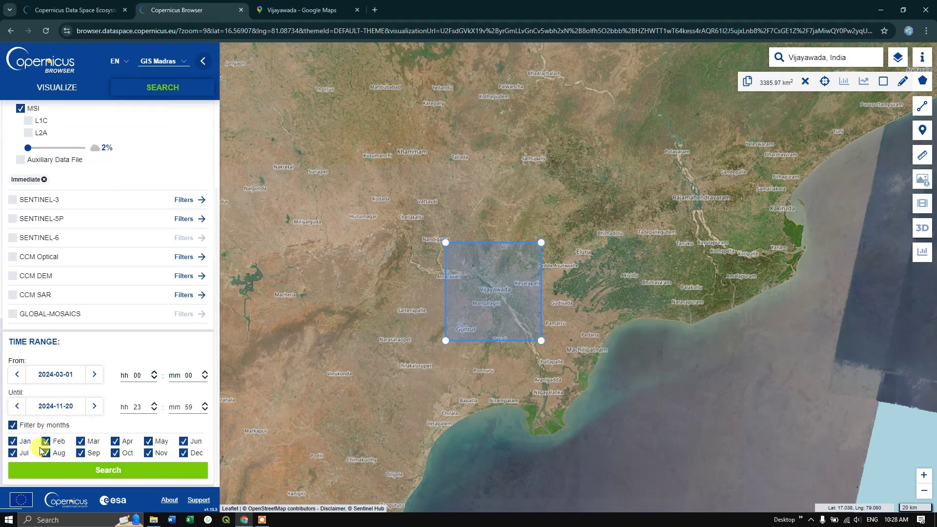
left_click(13, 445)
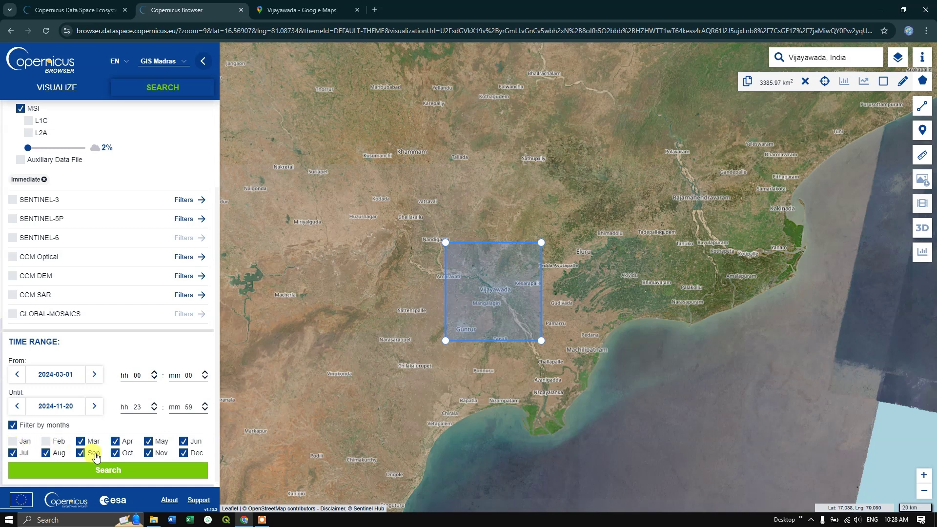
left_click(14, 442)
left_click(46, 442)
left_click(116, 471)
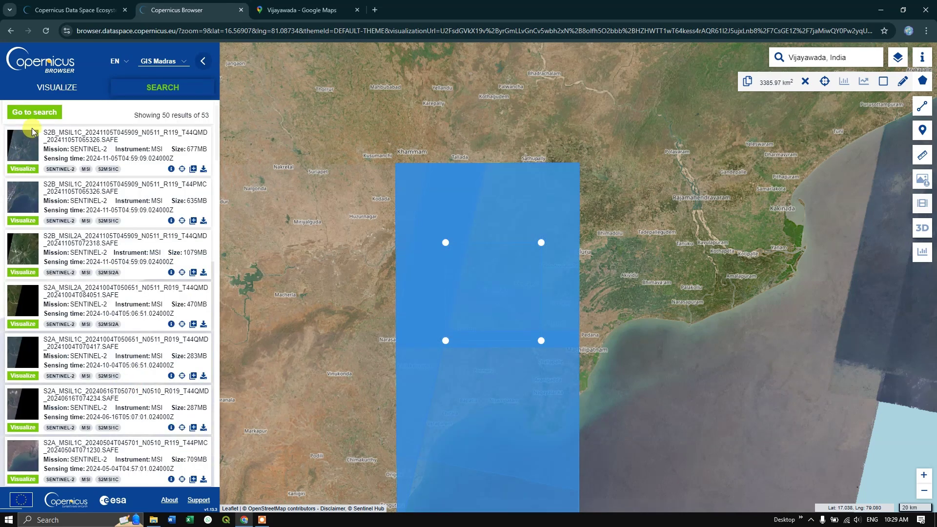
Display the 2024-11-05 Sentinel-2 L1C true-colour image on an OSM Background basemap.
left_click(23, 169)
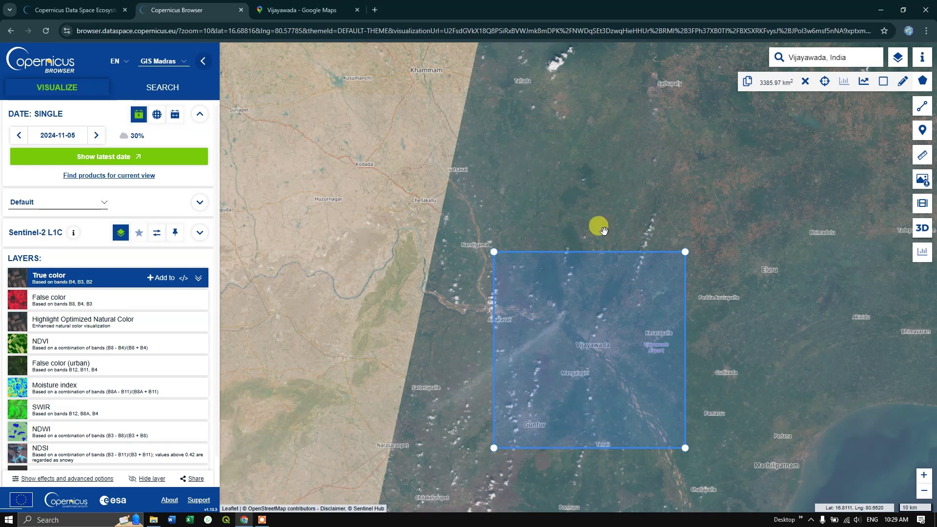
mouse_move(900, 55)
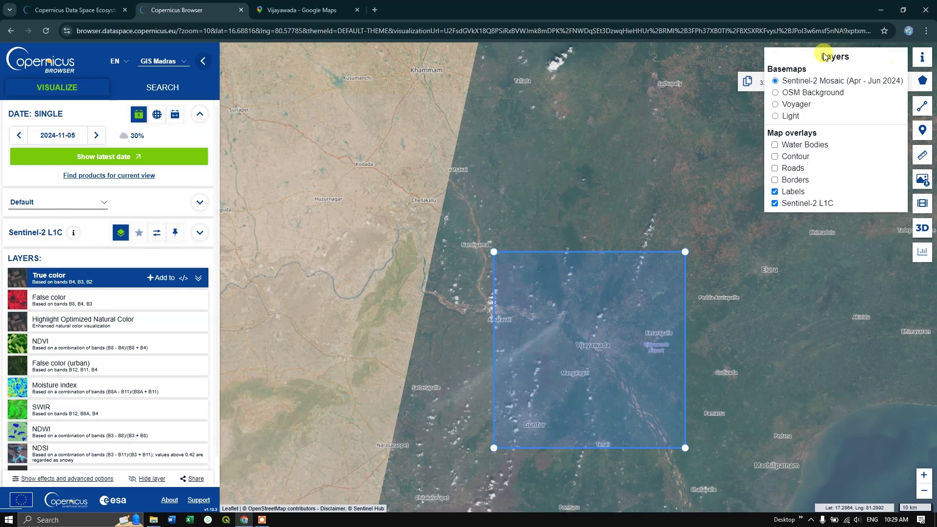
left_click(797, 96)
scroll(342, 198, "down", 1)
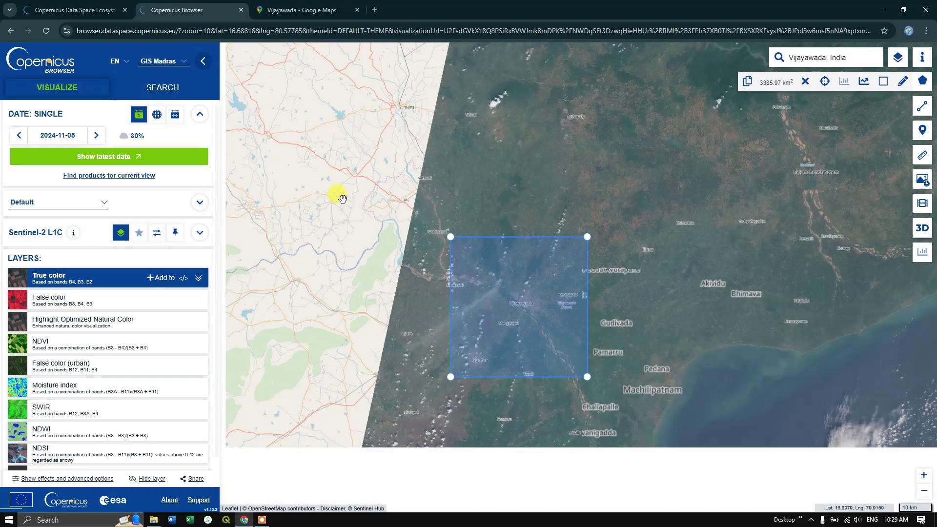
scroll(342, 197, "down", 1)
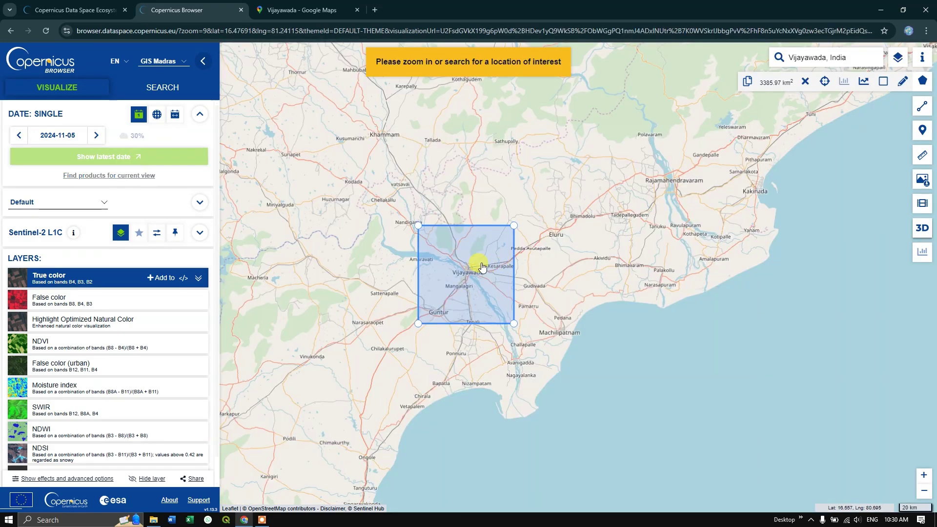
scroll(449, 255, "up", 1)
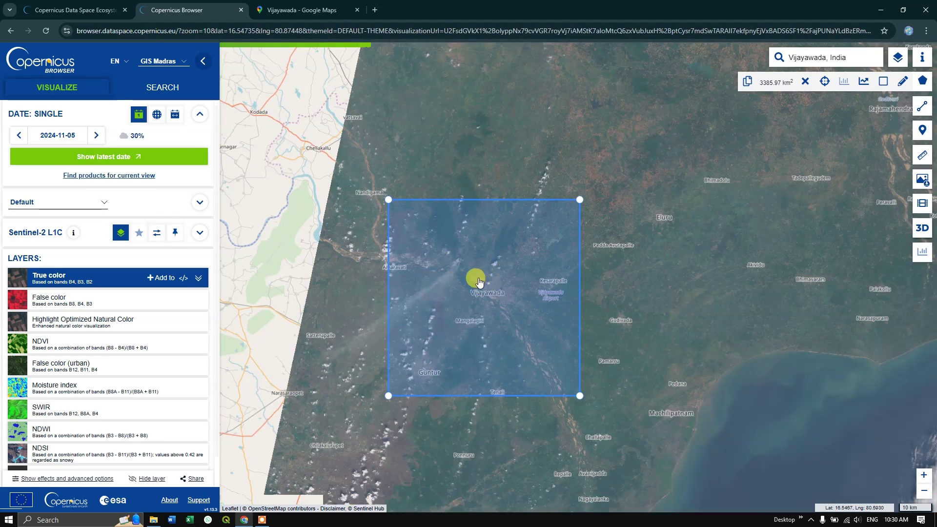
scroll(479, 282, "down", 1)
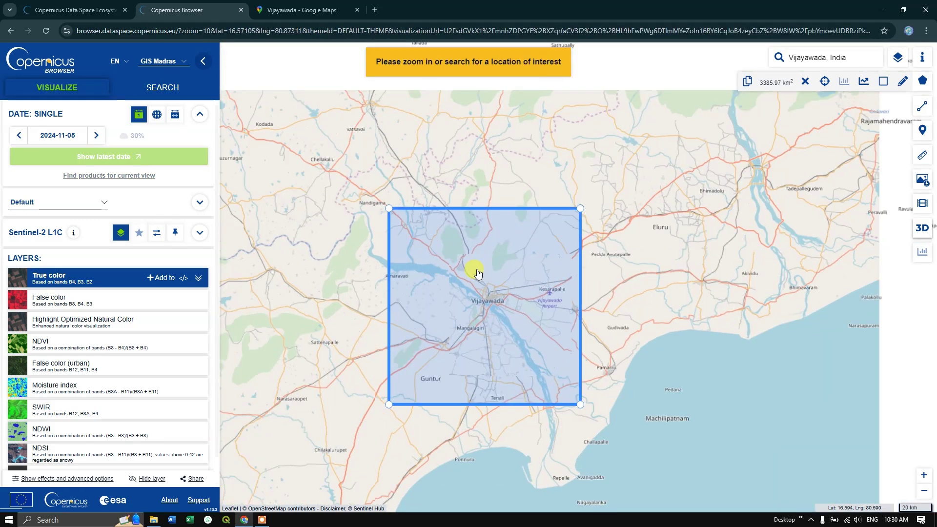
scroll(479, 273, "up", 1)
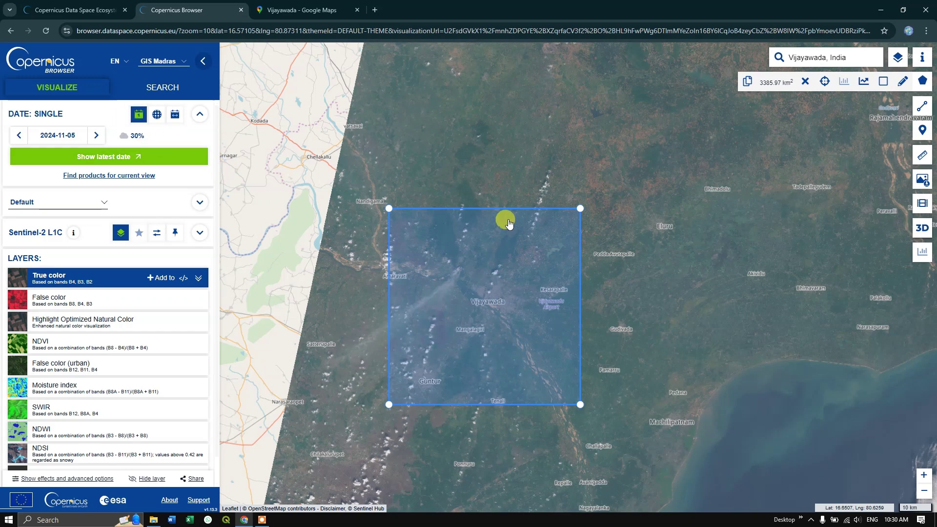
Display the 4 May 2024 result image on the map.
left_click(154, 90)
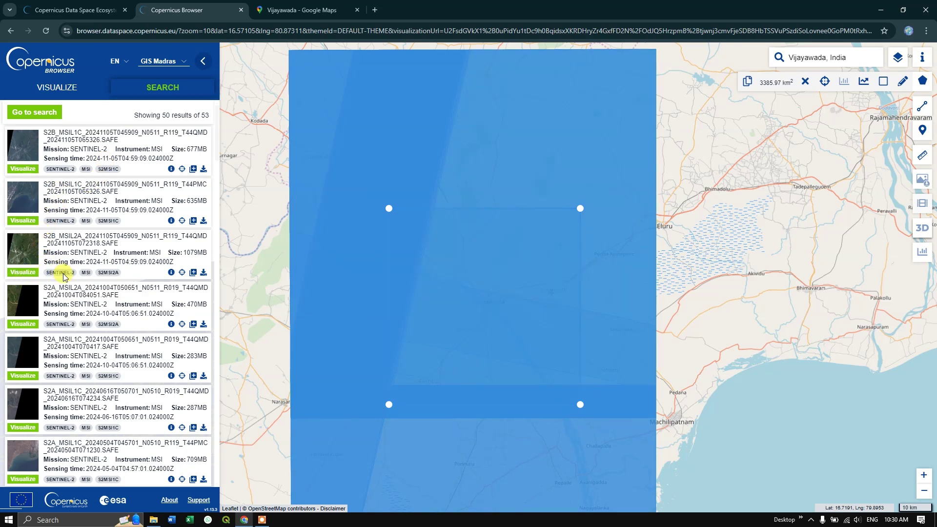
scroll(67, 270, "down", 3)
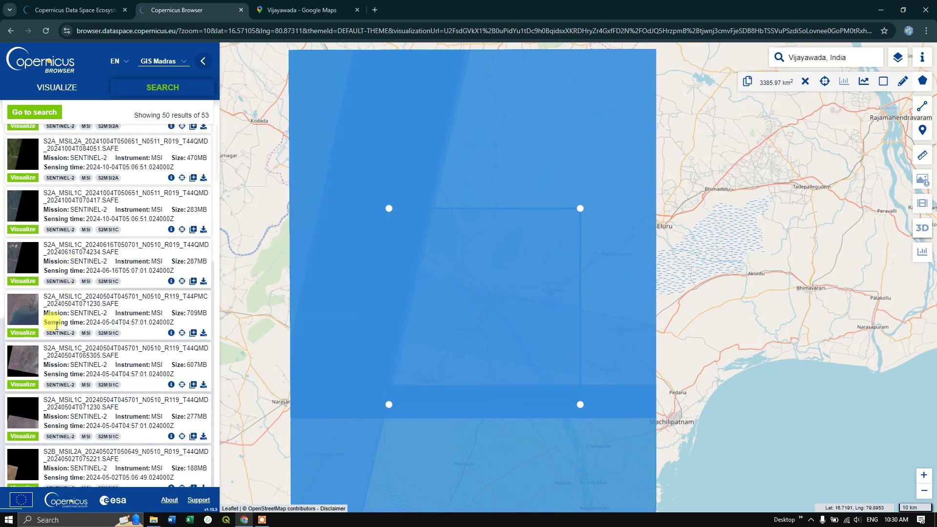
left_click(27, 336)
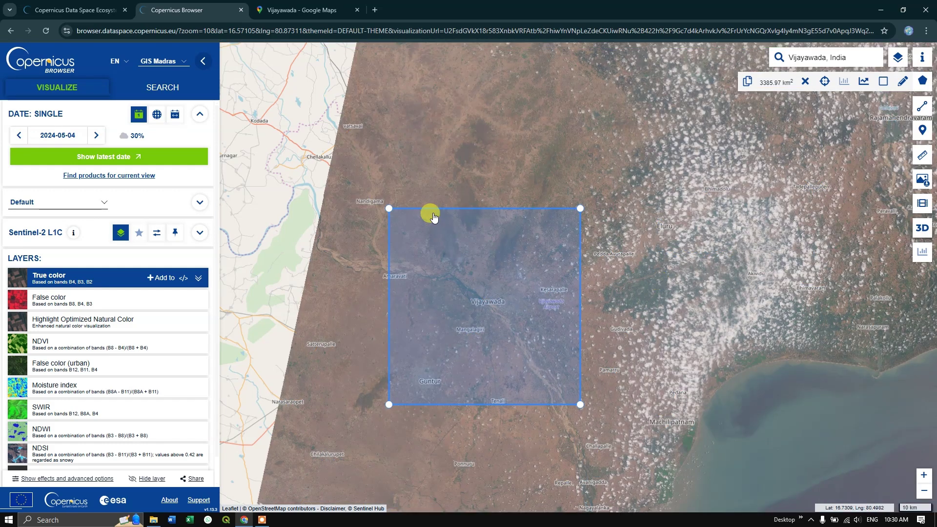
Display the 2024-04-29 S2B_MSIL2A true colour image instead.
left_click(163, 87)
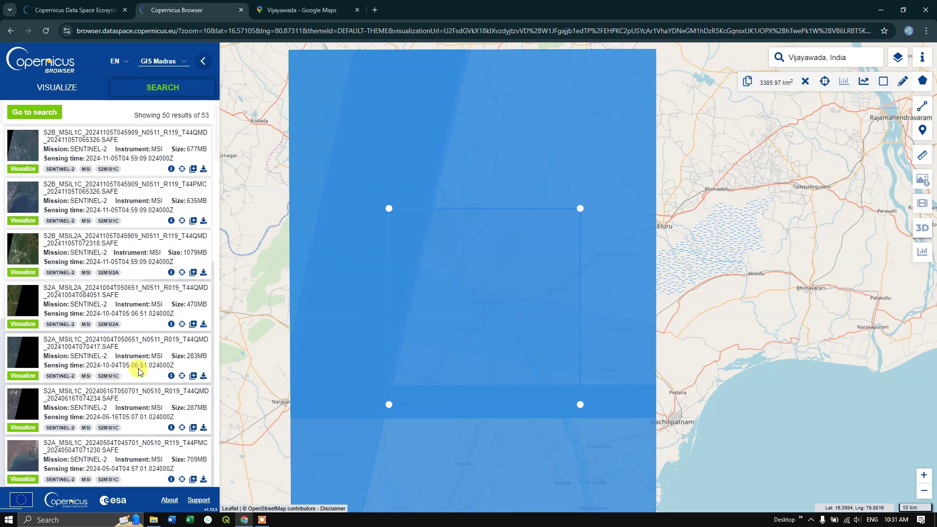
scroll(139, 371, "down", 10)
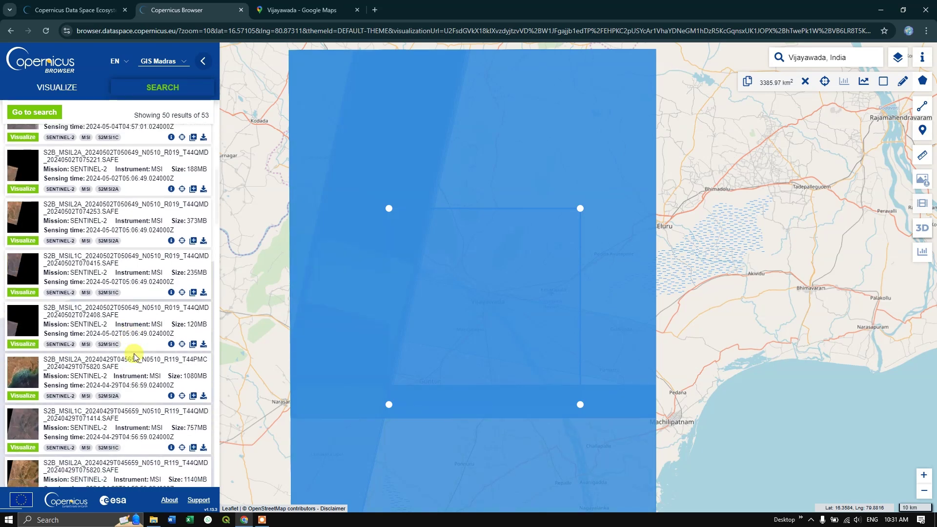
scroll(135, 357, "down", 2)
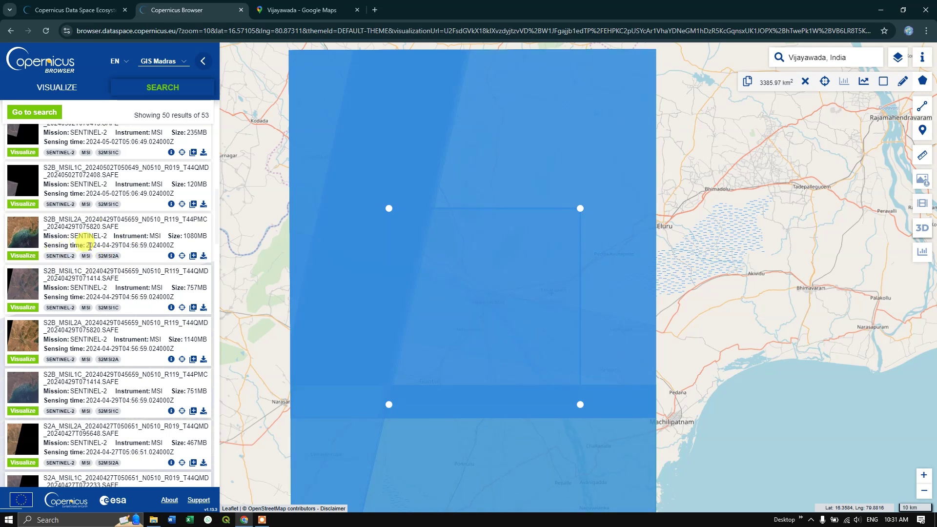
scroll(85, 239, "up", 1)
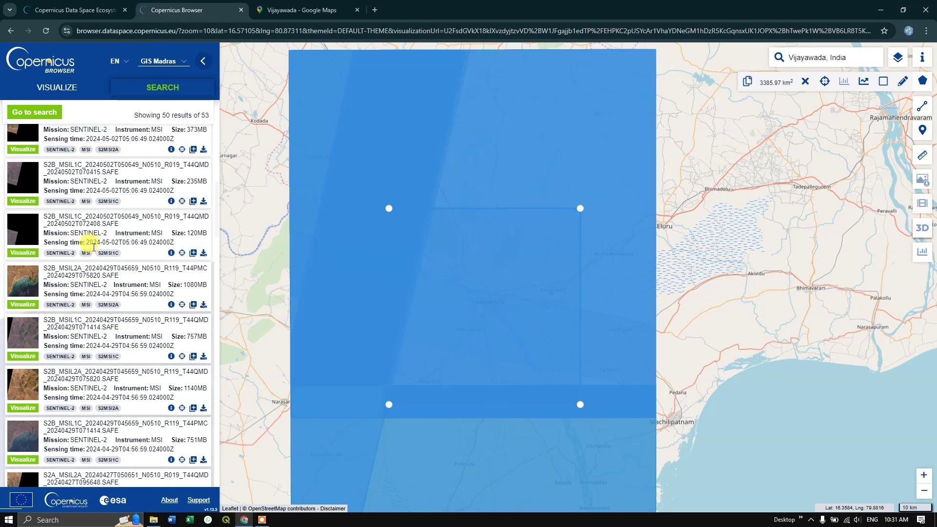
left_click(23, 305)
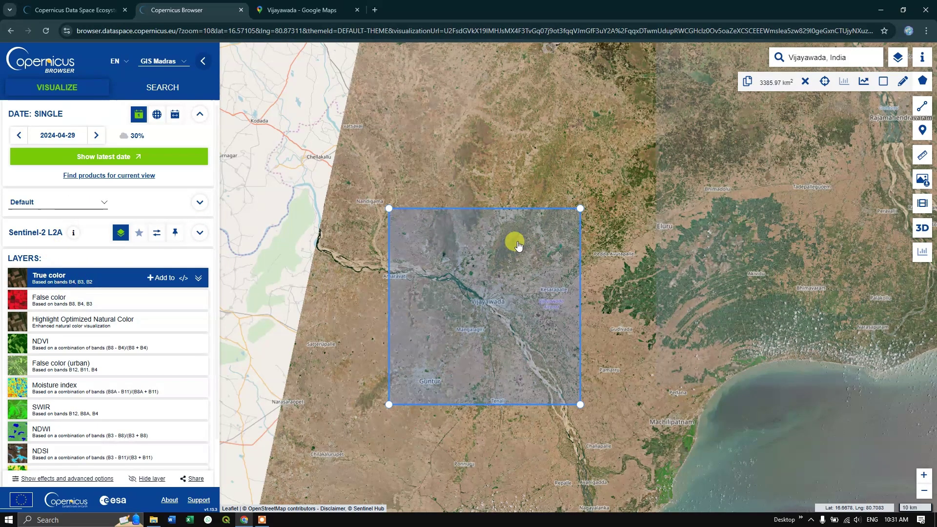
Cycle the April 29 scene through False color, NDVI, Moisture index and SWIR, ending on NDWI.
scroll(446, 233, "down", 1)
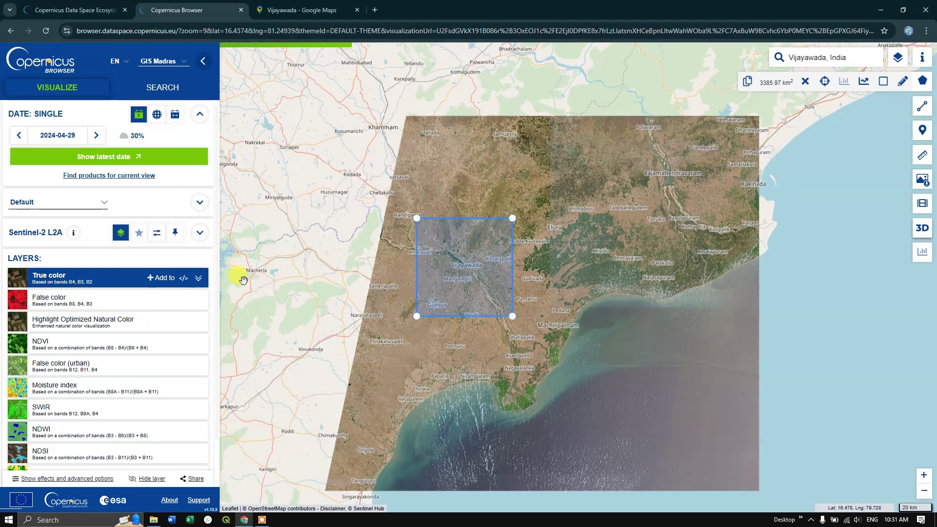
left_click(43, 303)
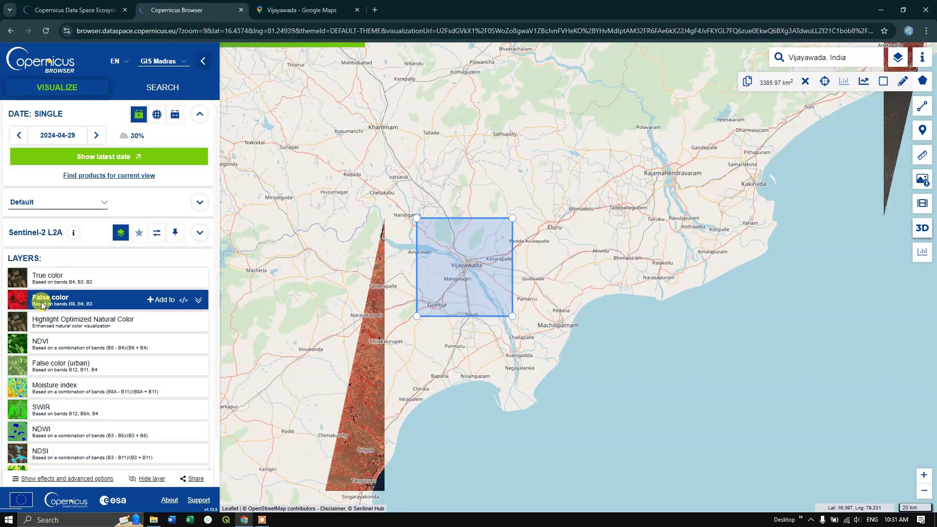
left_click(59, 347)
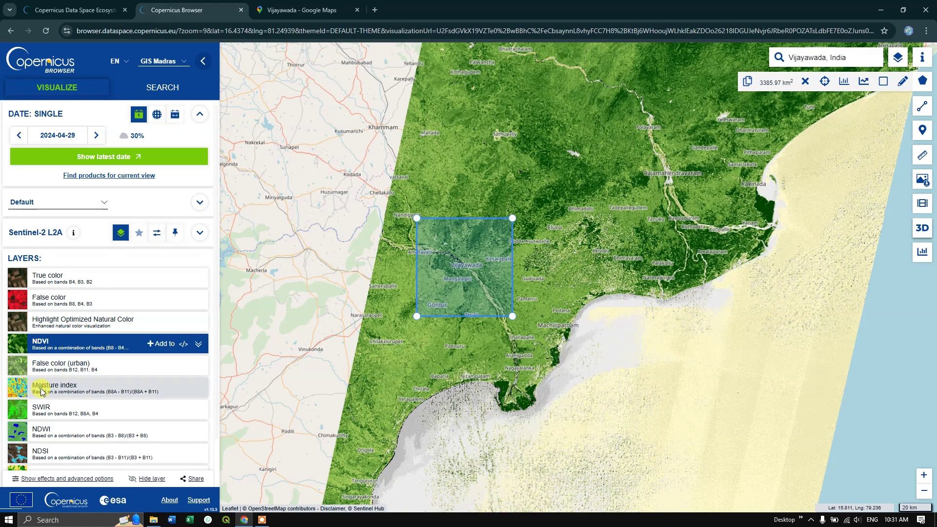
left_click(58, 387)
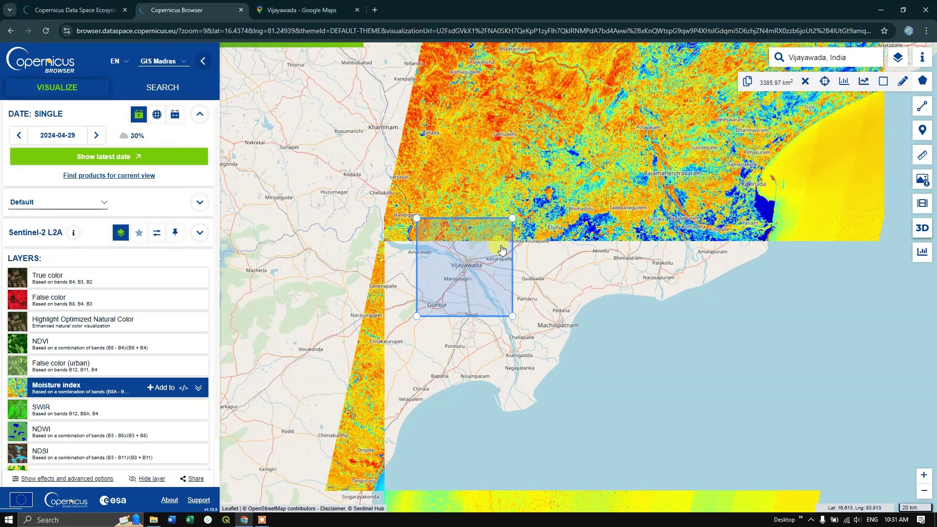
scroll(142, 381, "down", 1)
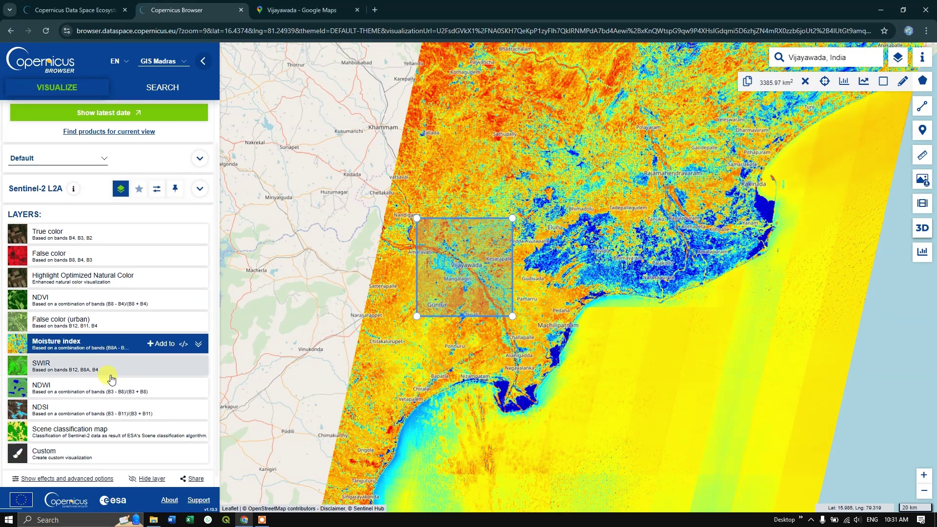
left_click(57, 365)
left_click(56, 379)
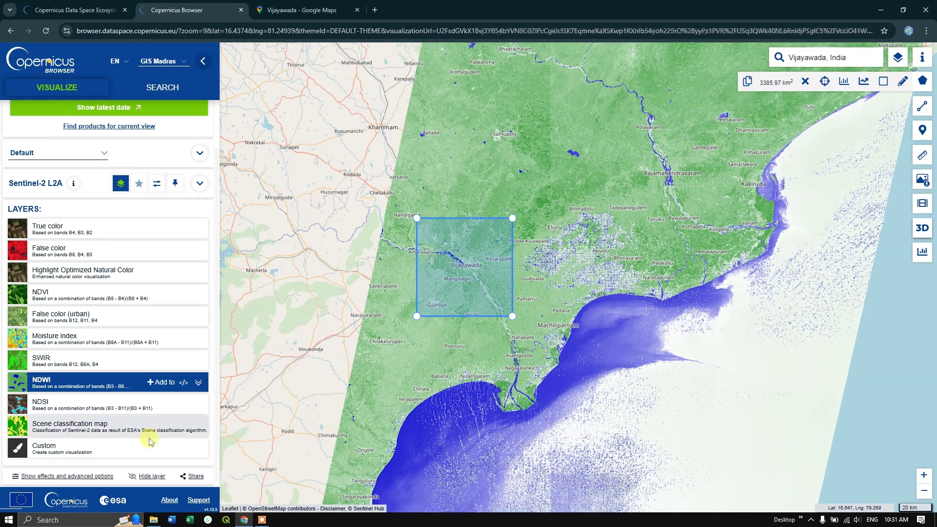
scroll(108, 320, "up", 1)
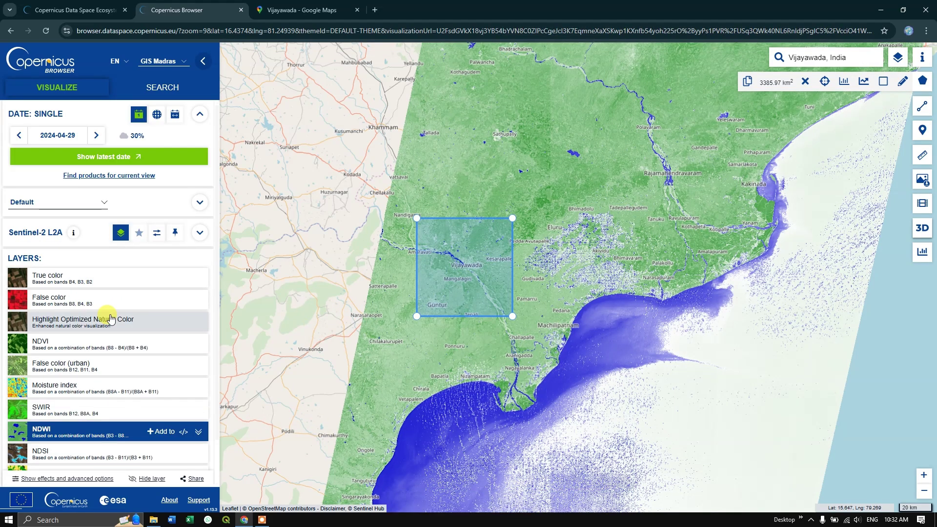
Display the 2024-05-04 Sentinel-2 L1C search result on the map.
left_click(163, 88)
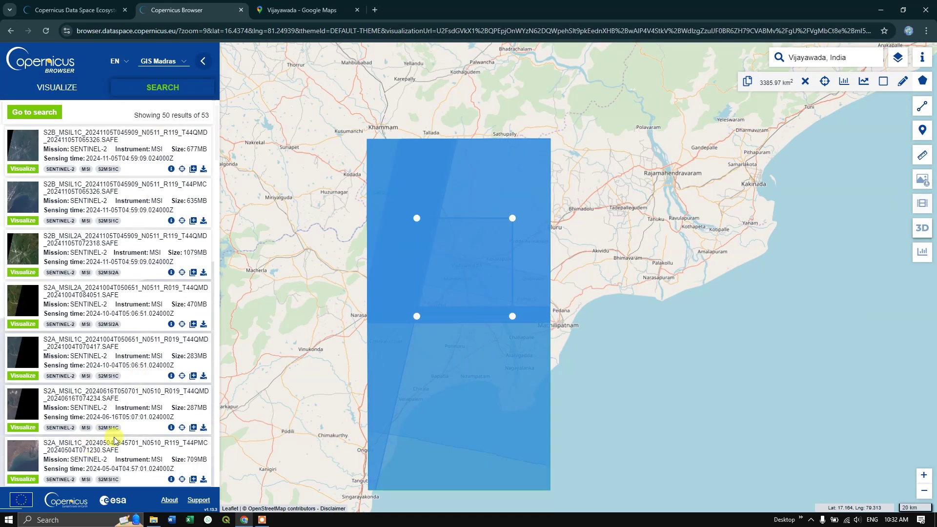
scroll(112, 418, "down", 1)
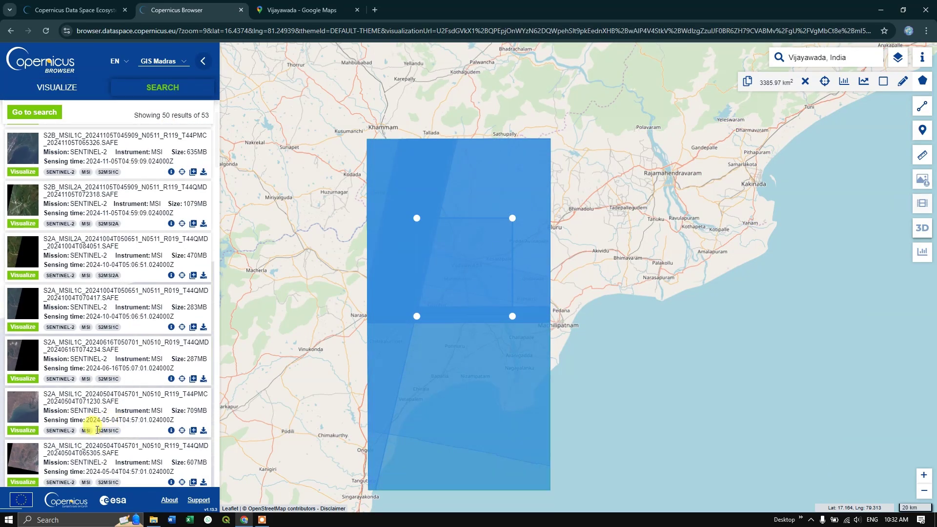
left_click(23, 431)
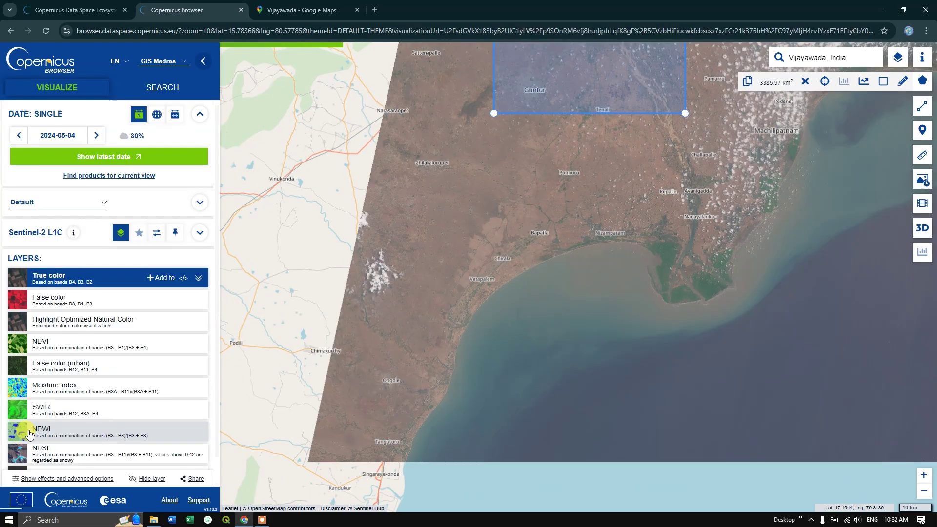
scroll(217, 393, "down", 1)
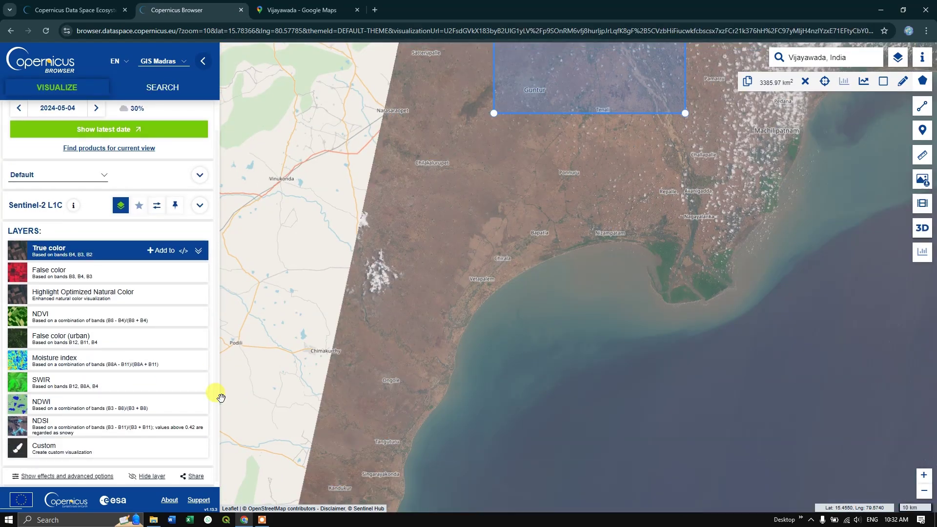
scroll(520, 293, "down", 2)
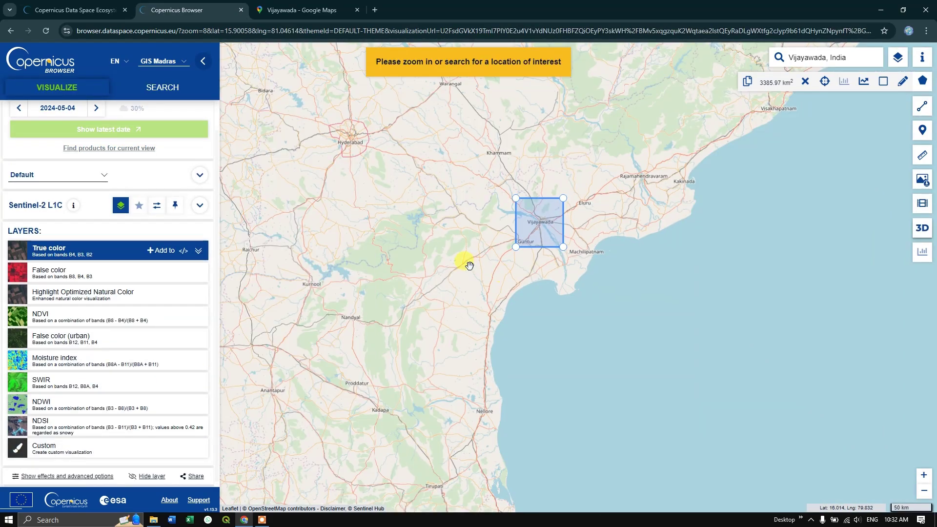
scroll(550, 231, "up", 1)
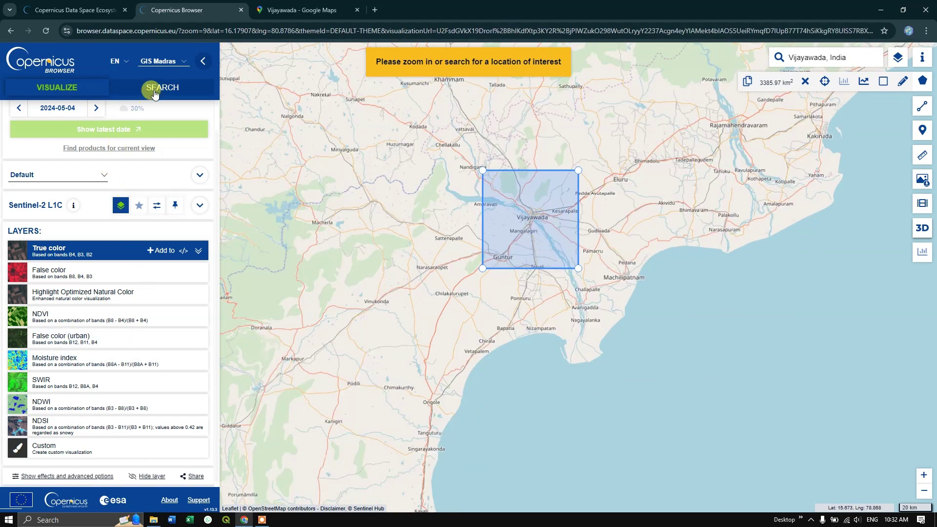
Switch back to the 2024-04-29 L2A T44PMC result in true color, zoomed on Vijayawada.
left_click(157, 87)
scroll(112, 356, "down", 12)
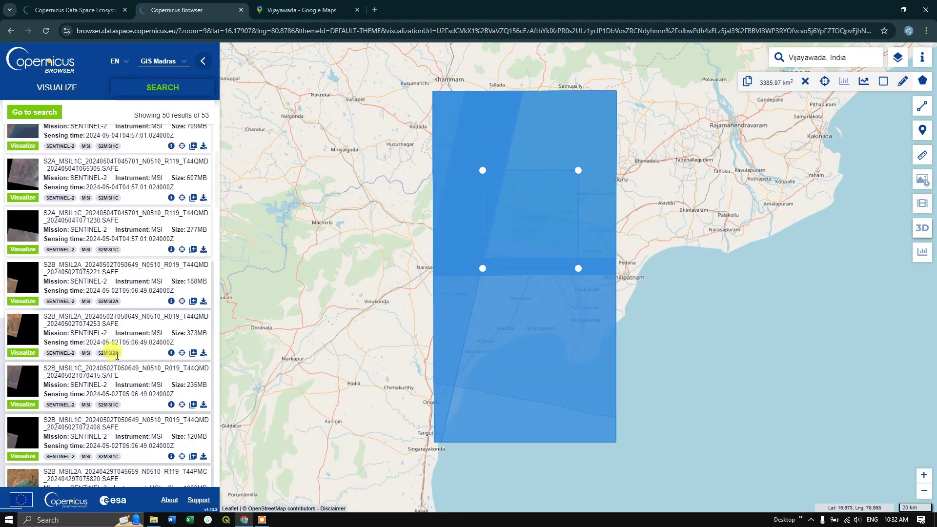
scroll(117, 353, "down", 2)
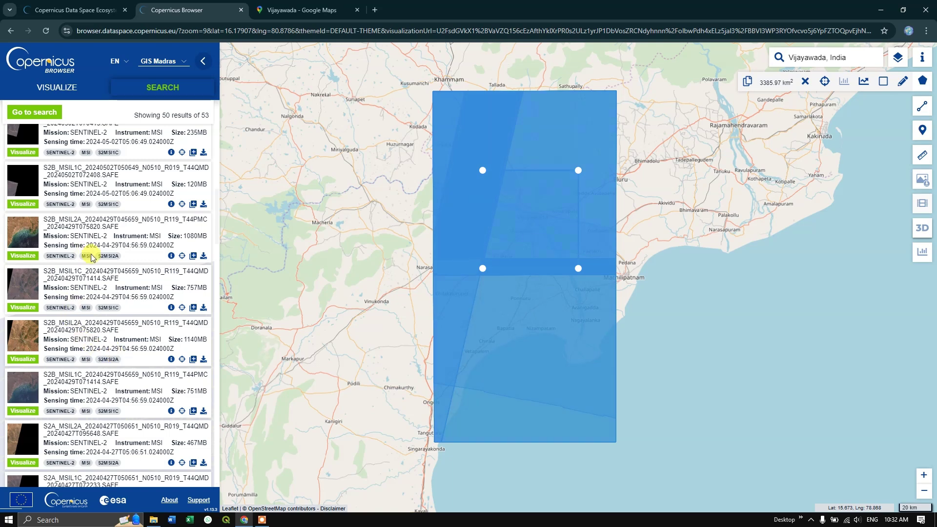
left_click(31, 260)
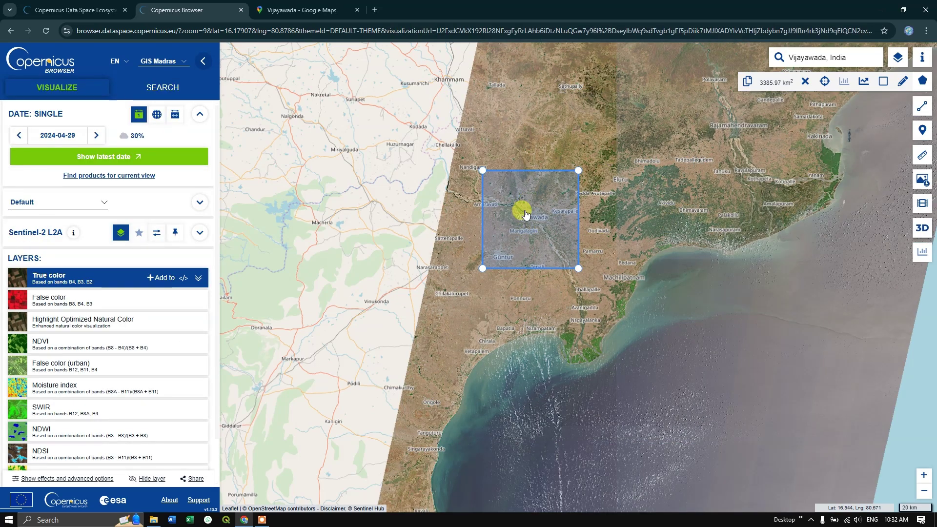
scroll(525, 195, "up", 1)
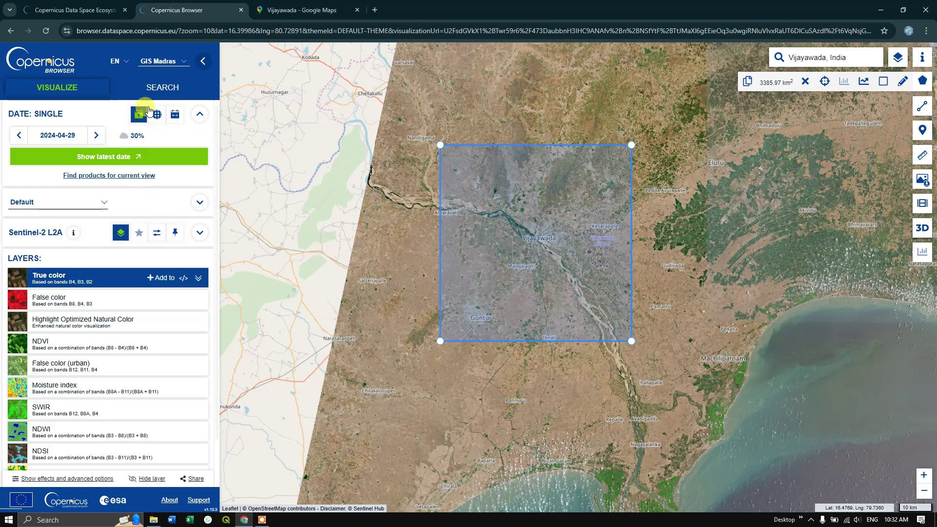
Download the S2B_MSIL2A T44PMC 20240429 product and confirm the 1.1 GB zip finished.
left_click(156, 87)
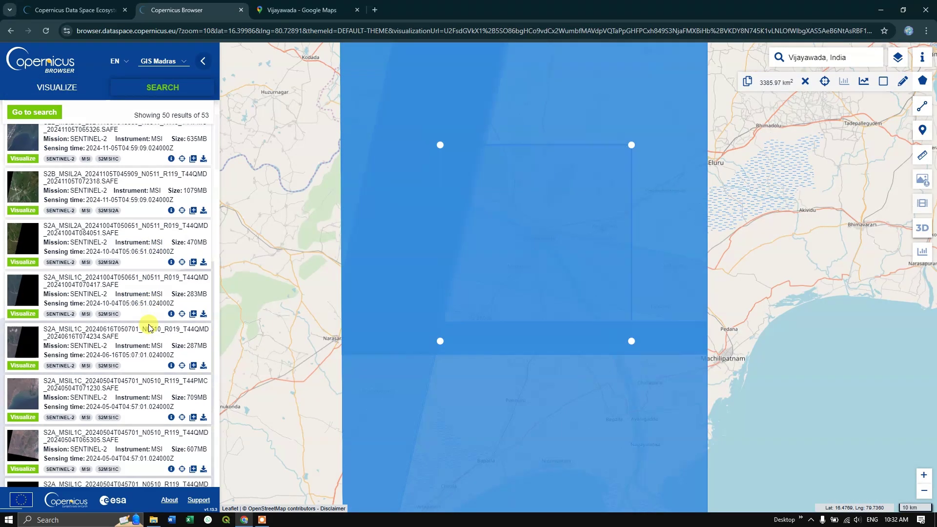
scroll(149, 328, "down", 10)
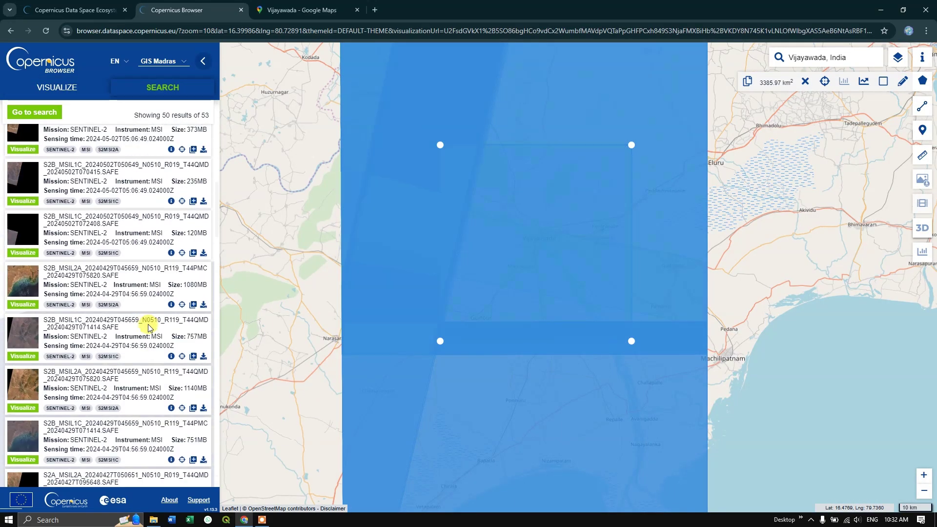
scroll(146, 325, "down", 3)
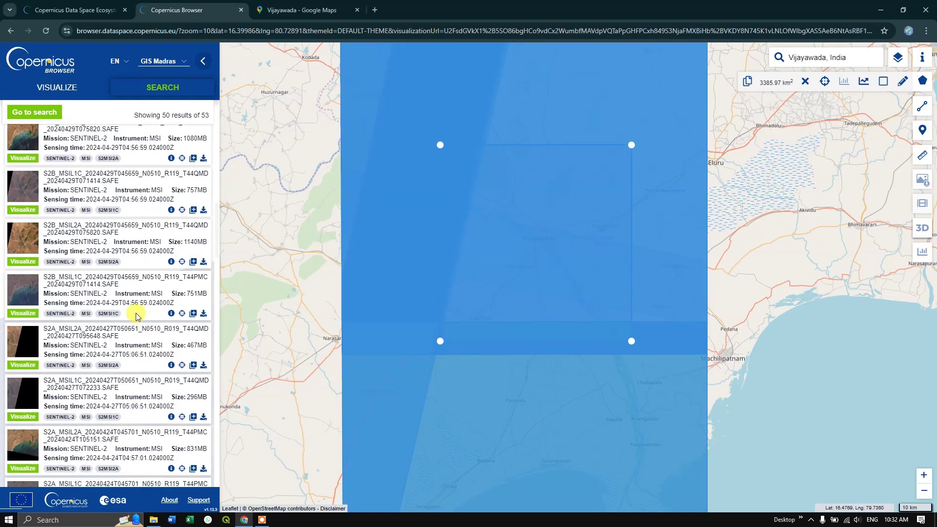
scroll(121, 274, "up", 1)
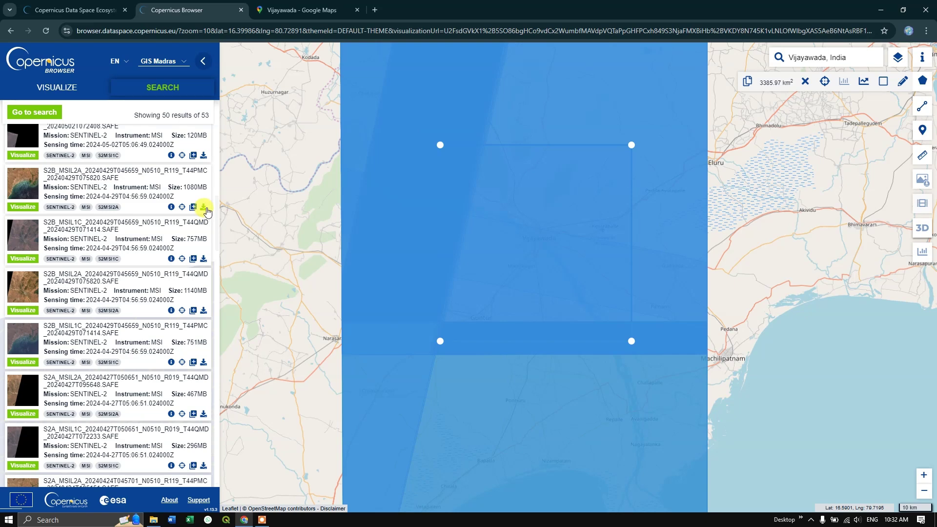
left_click(204, 209)
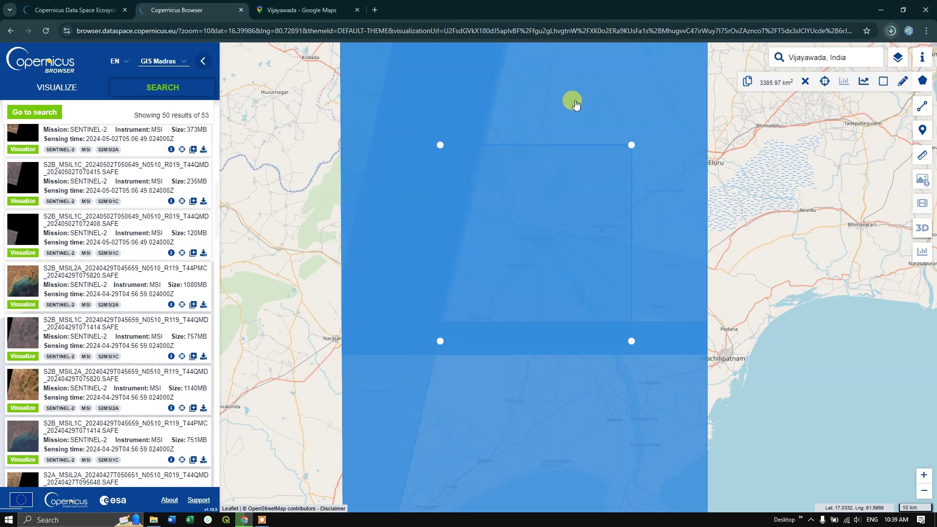
left_click(450, 236)
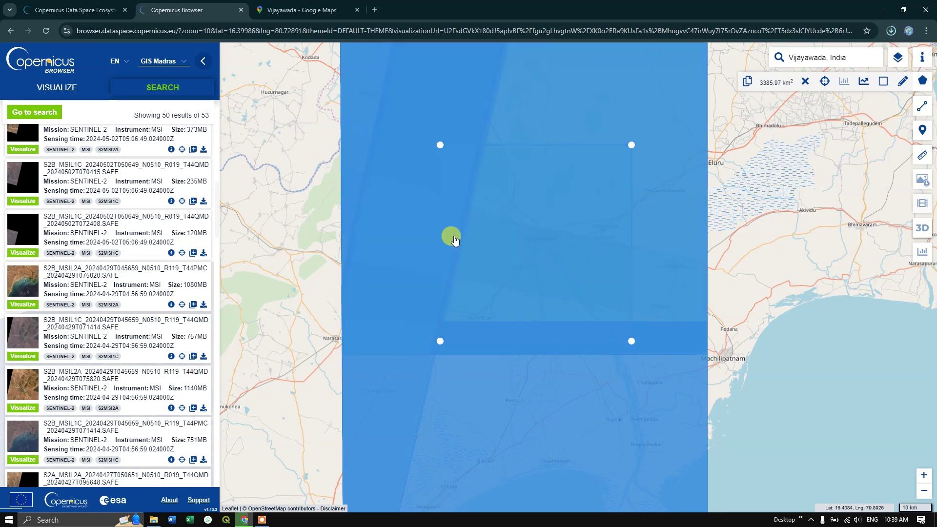
left_click(893, 37)
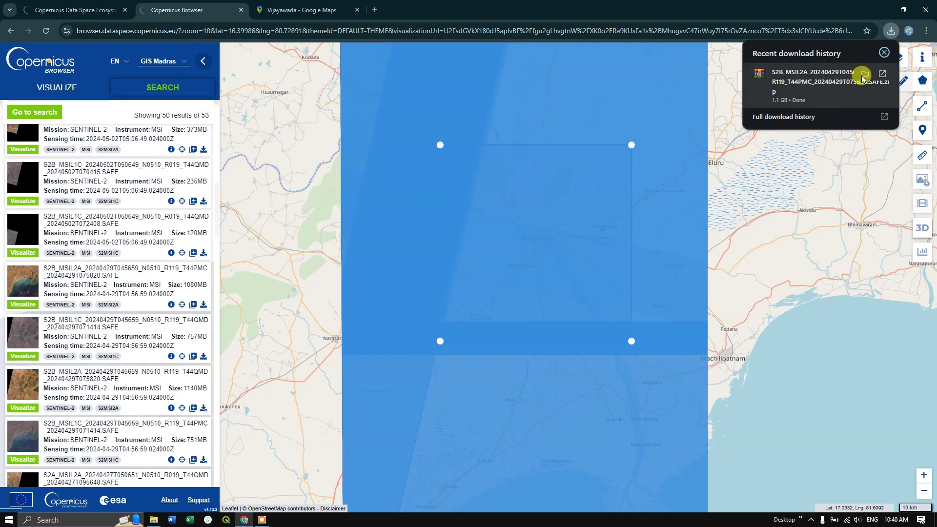
Move the downloaded SAFE.zip into Downloads\New folder and extract it there.
left_click(865, 75)
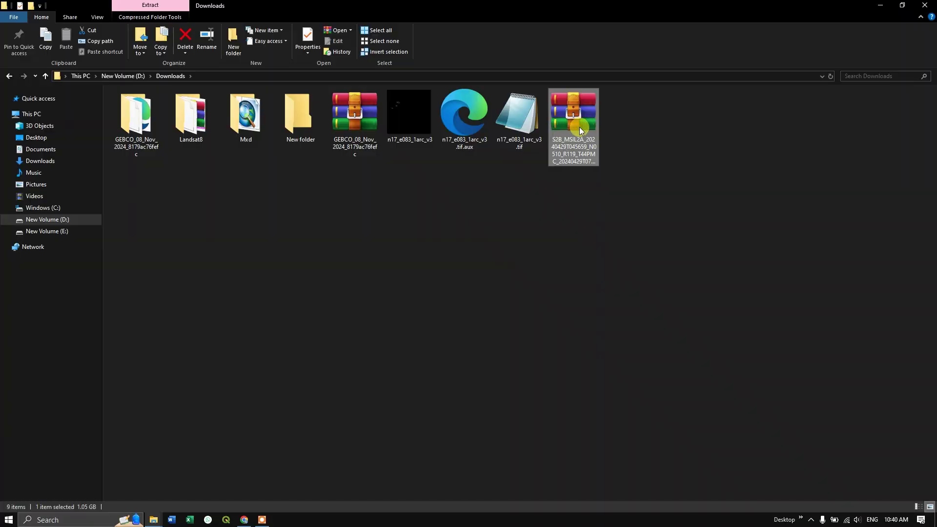
left_click_drag(576, 118, 296, 129)
double_click(232, 110)
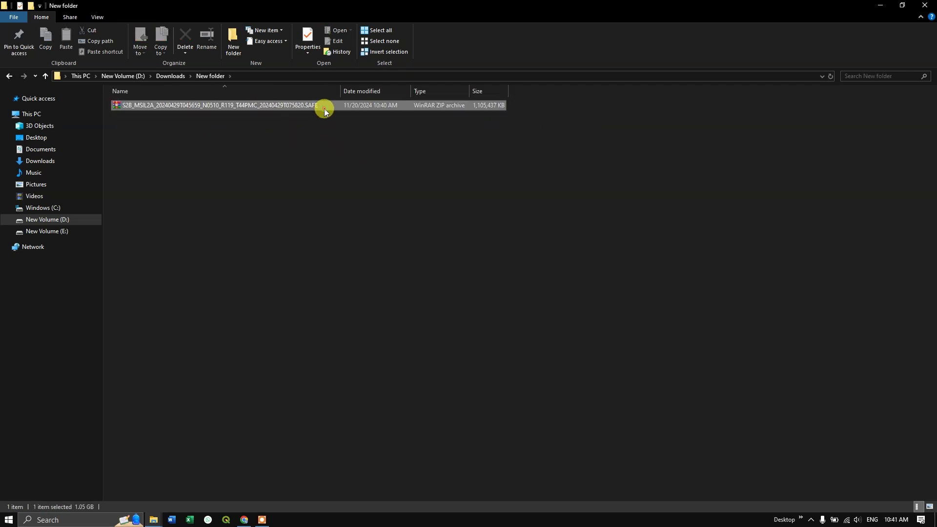
right_click(322, 111)
left_click(356, 145)
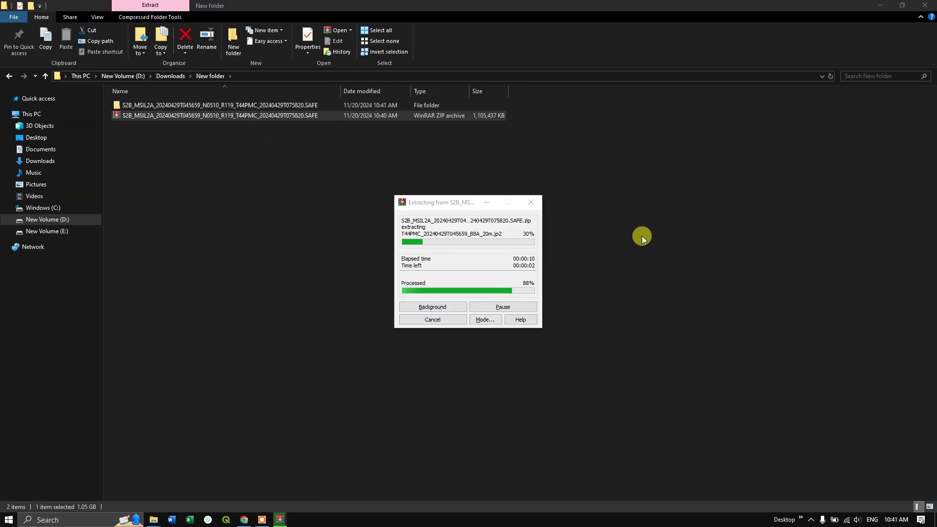